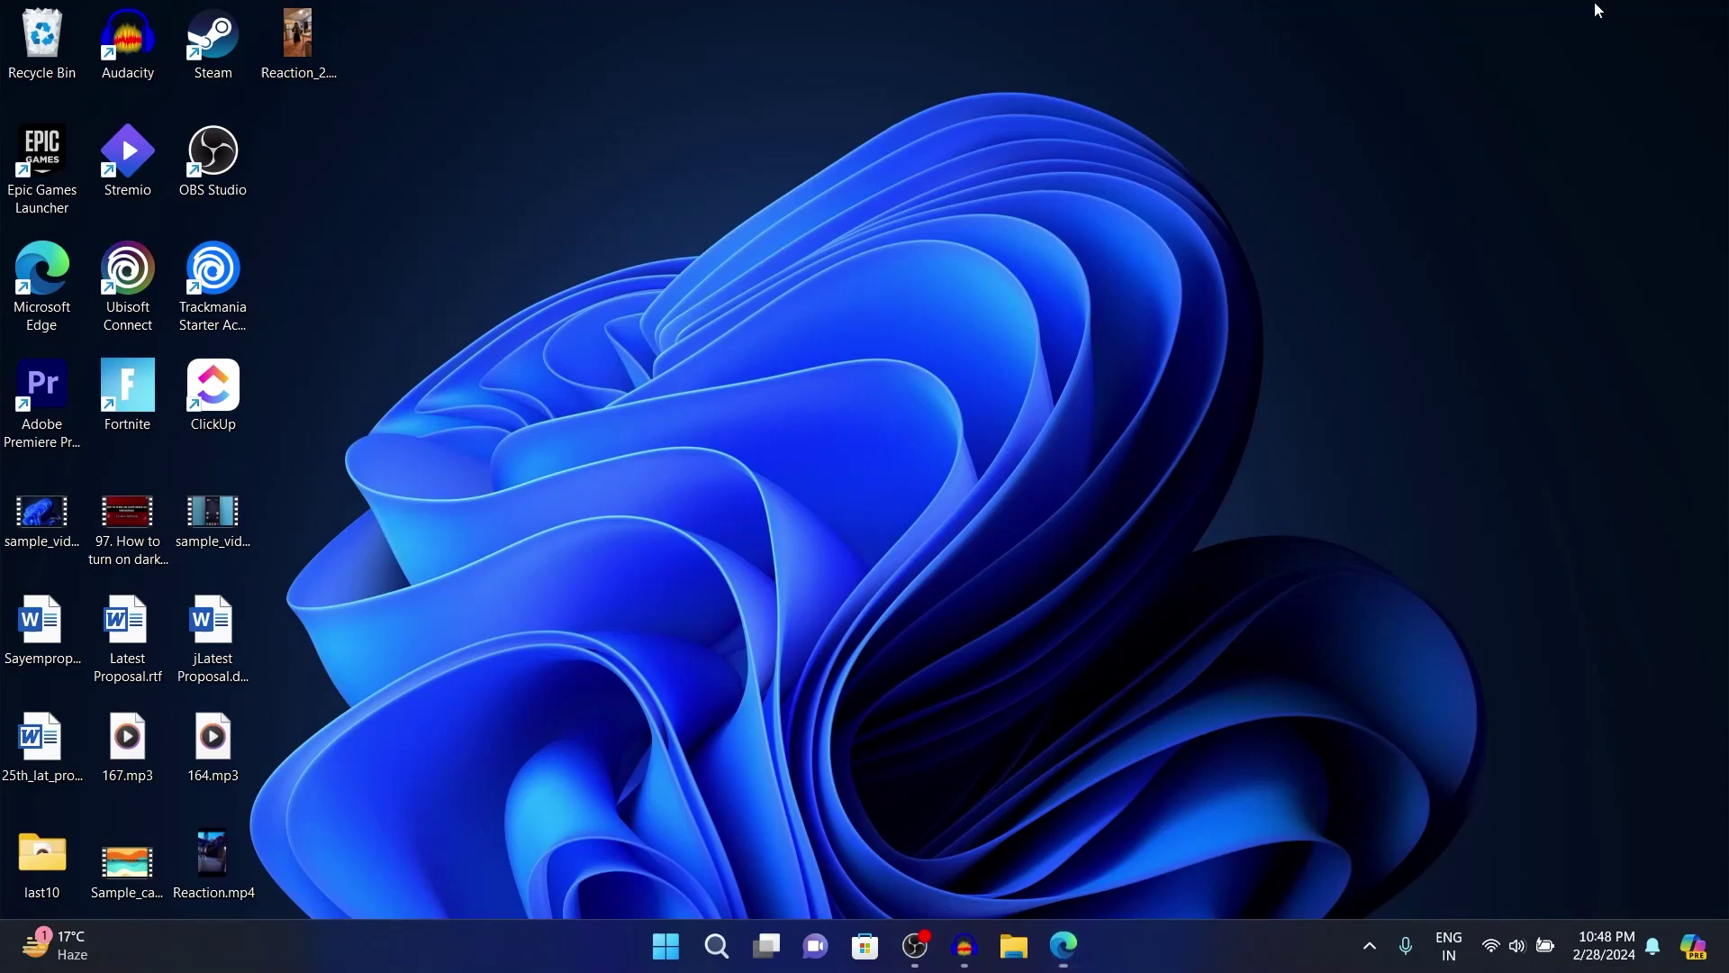
# Refresh the desktop, then search 'gemini ai' from the Edge address bar.
pyautogui.rightClick(1386, 56)
pyautogui.click(1450, 157)
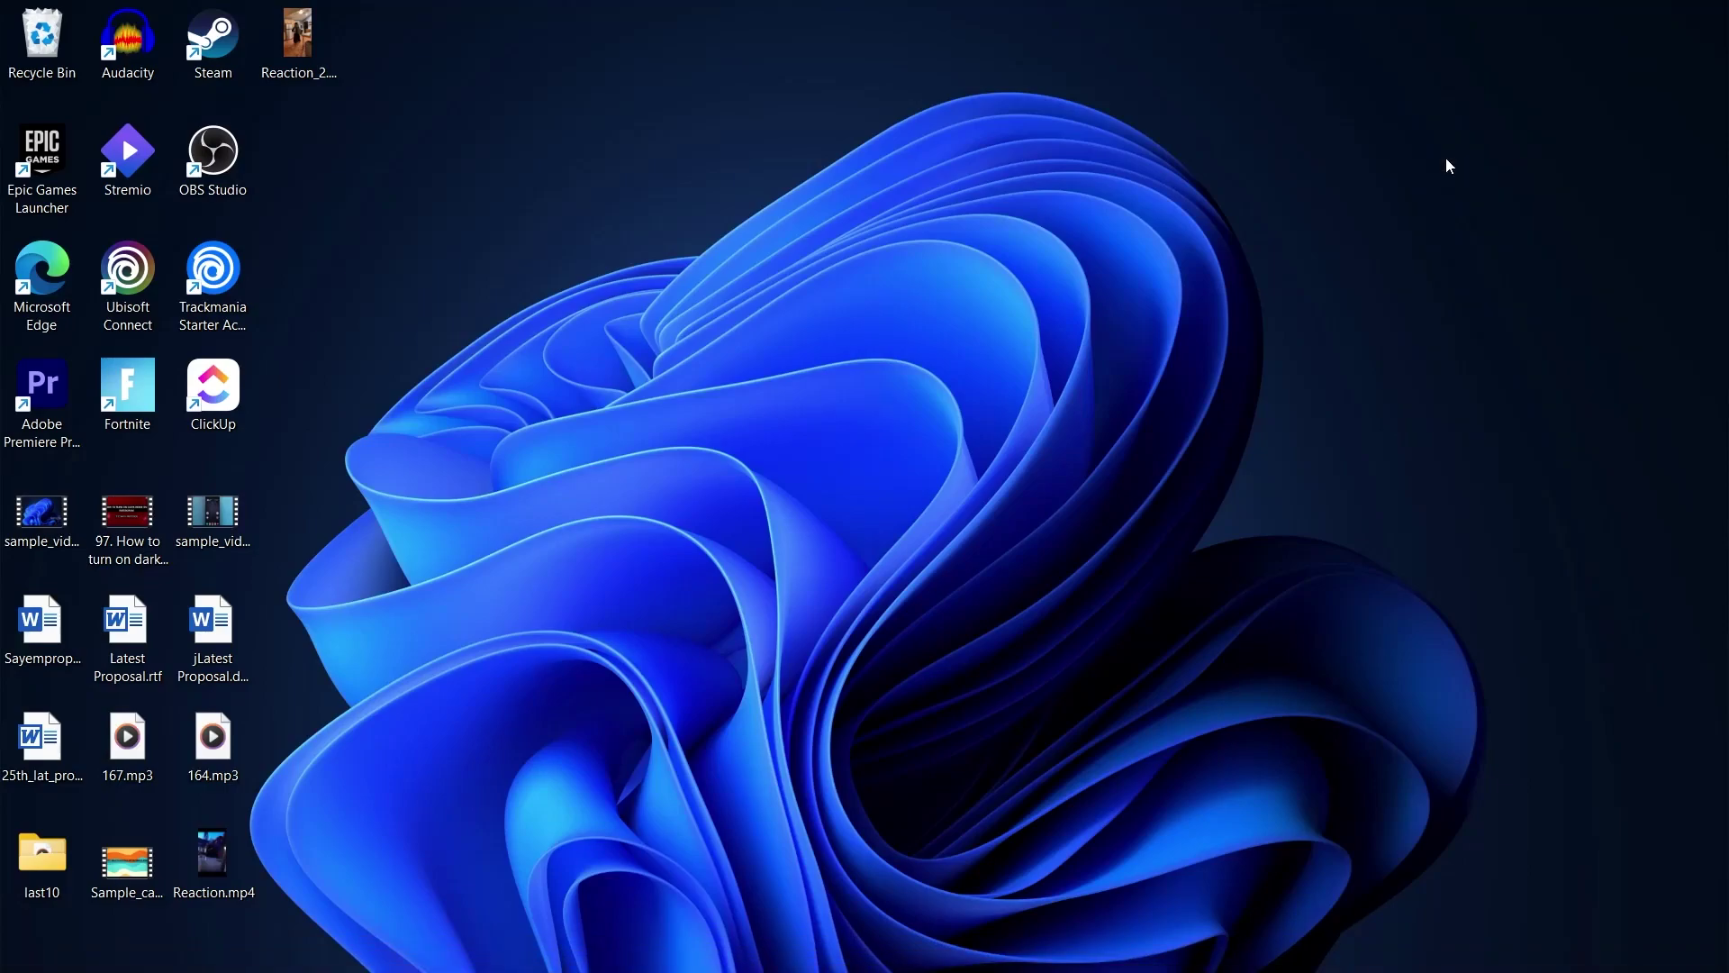
pyautogui.moveTo(1204, 963)
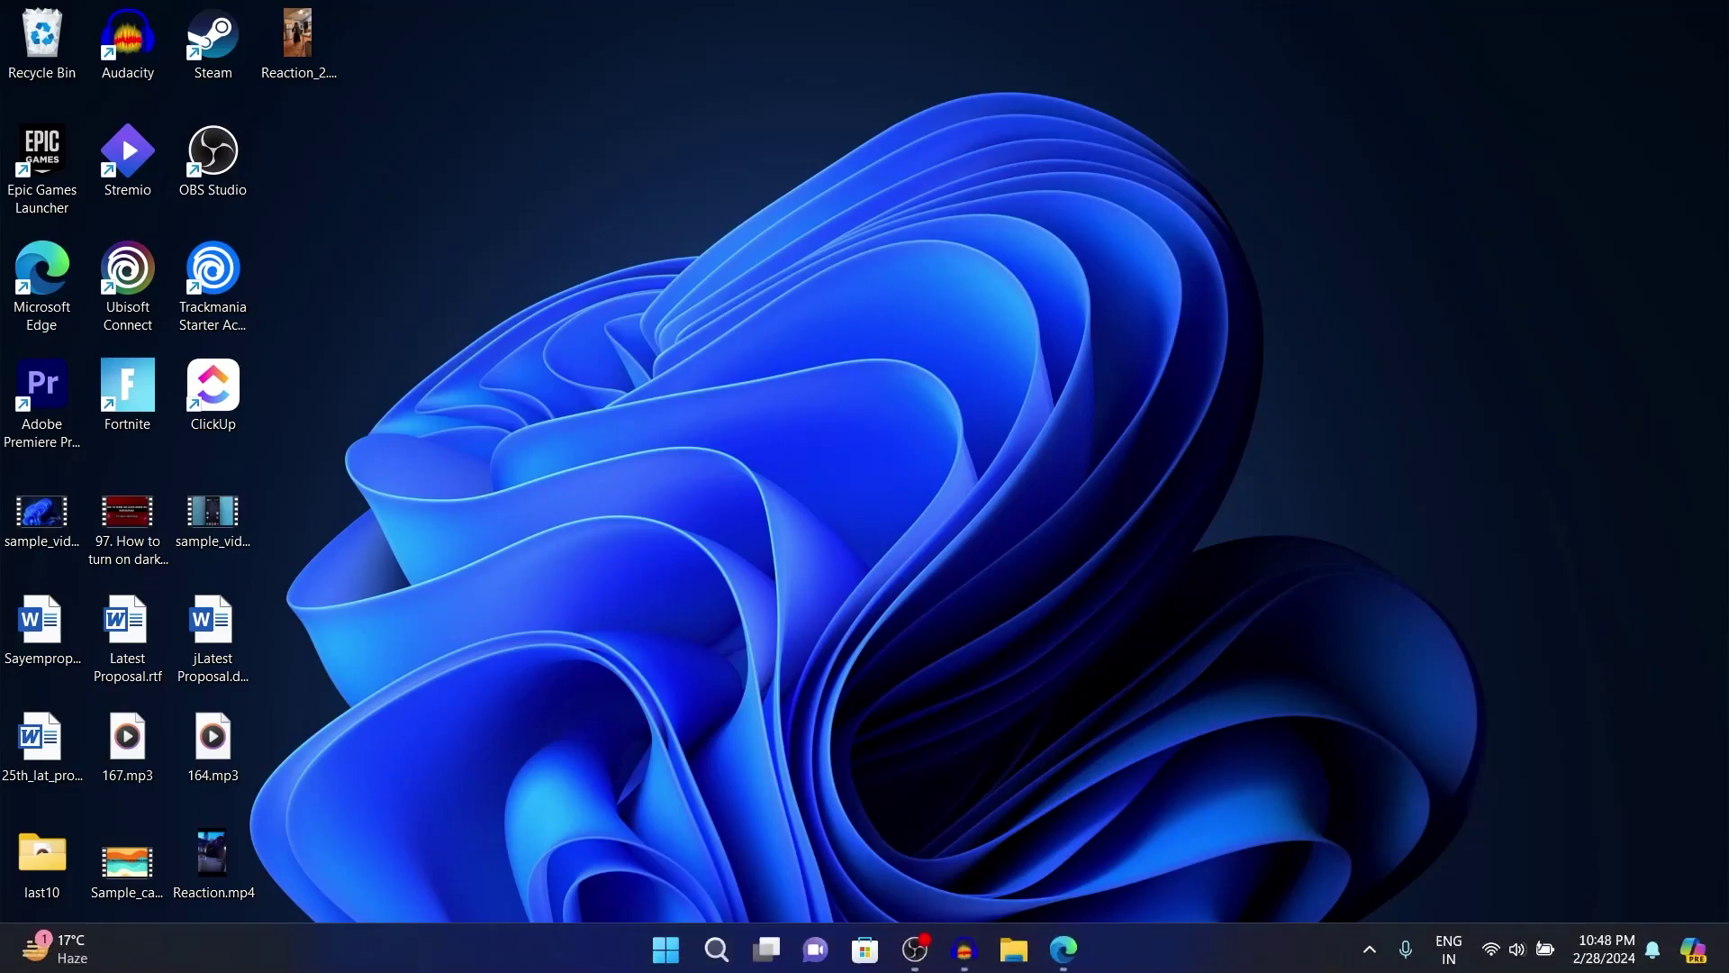
pyautogui.click(1066, 947)
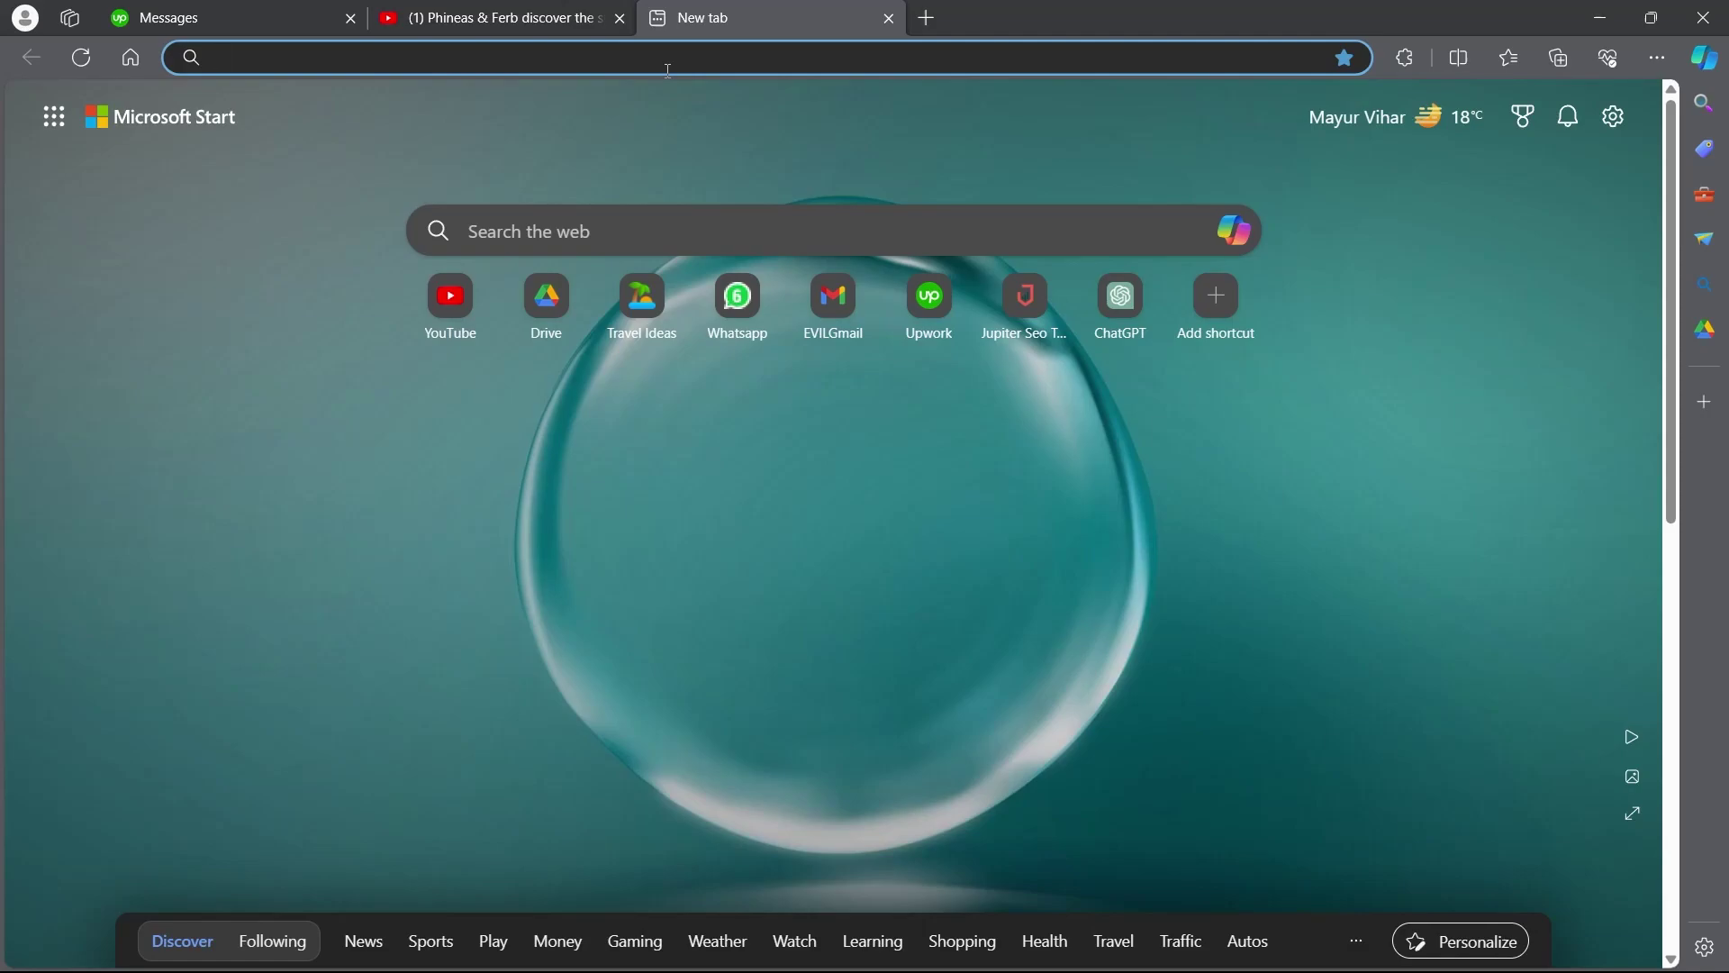
pyautogui.write('gemini ai')
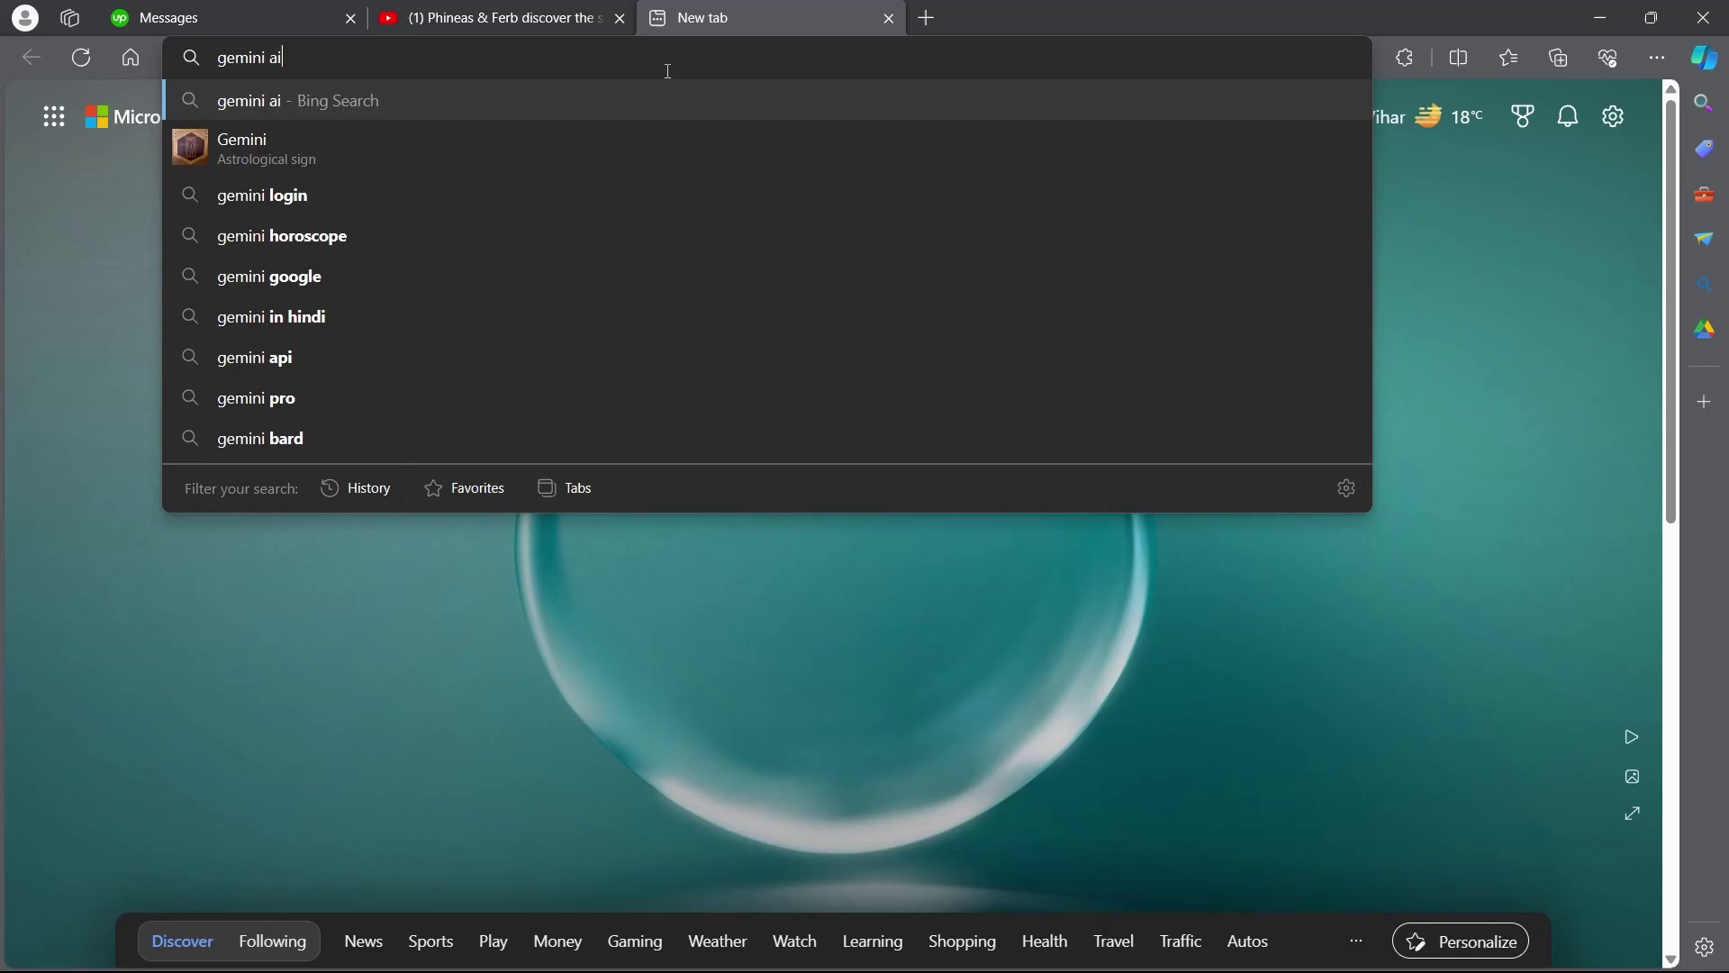
pyautogui.press('Return')
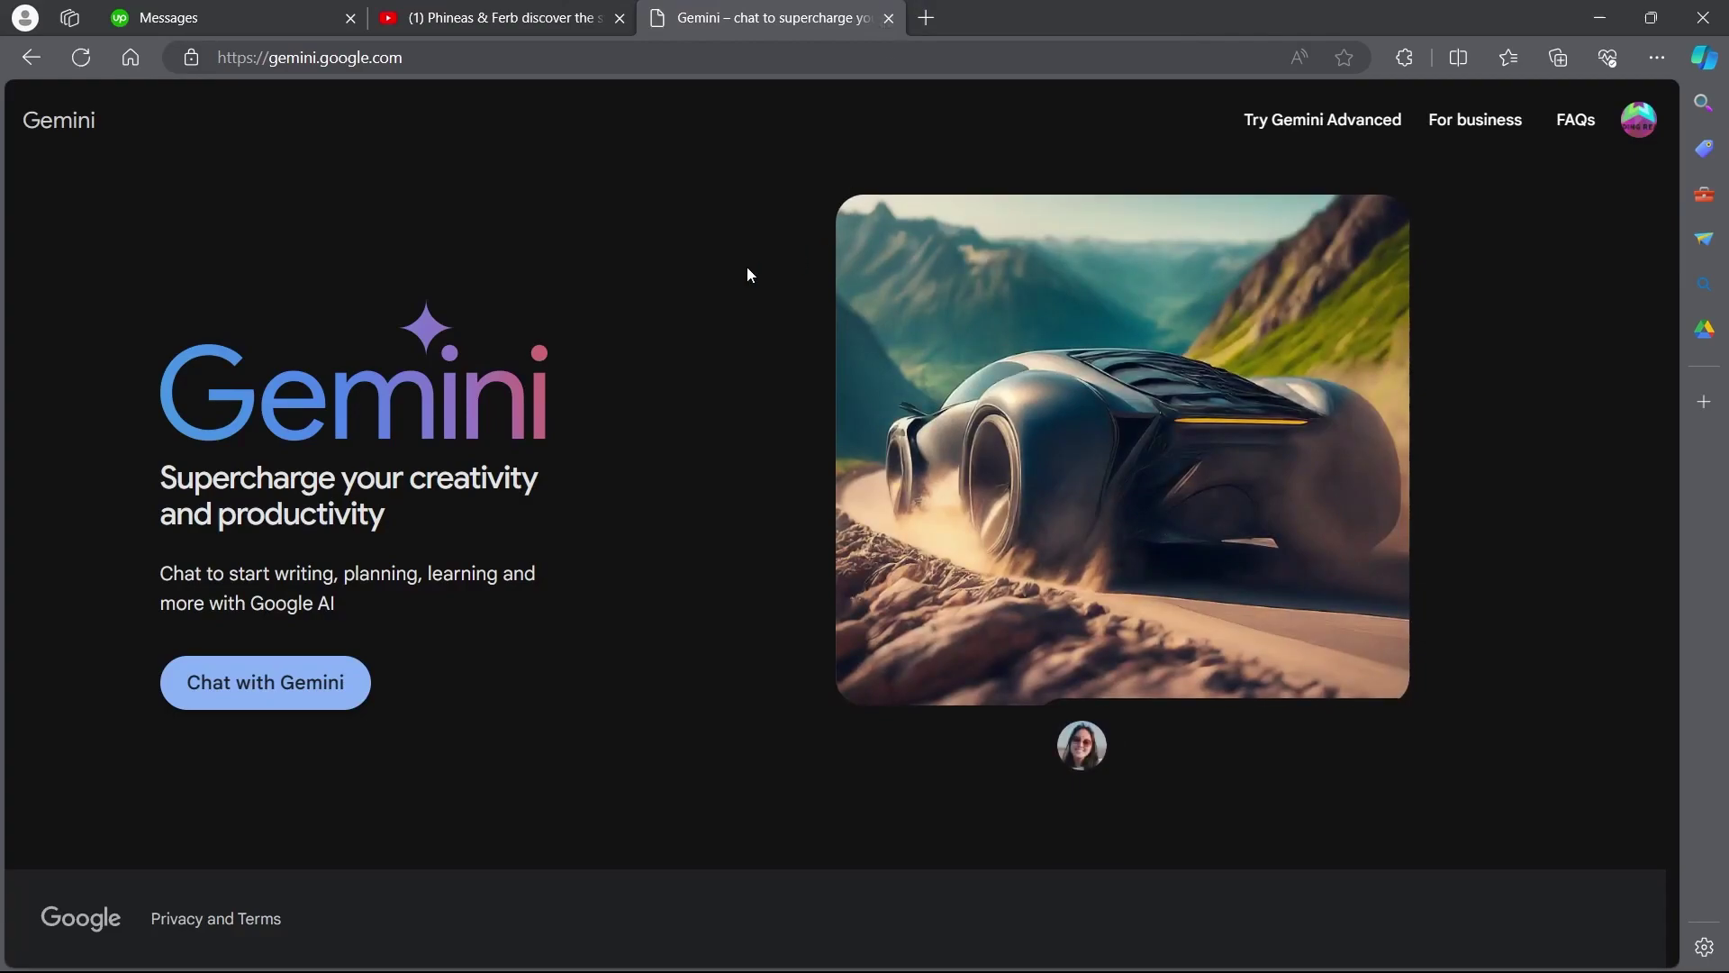
# Accept Gemini's terms and privacy notice and the welcome dialog to reach the chat.
pyautogui.click(262, 682)
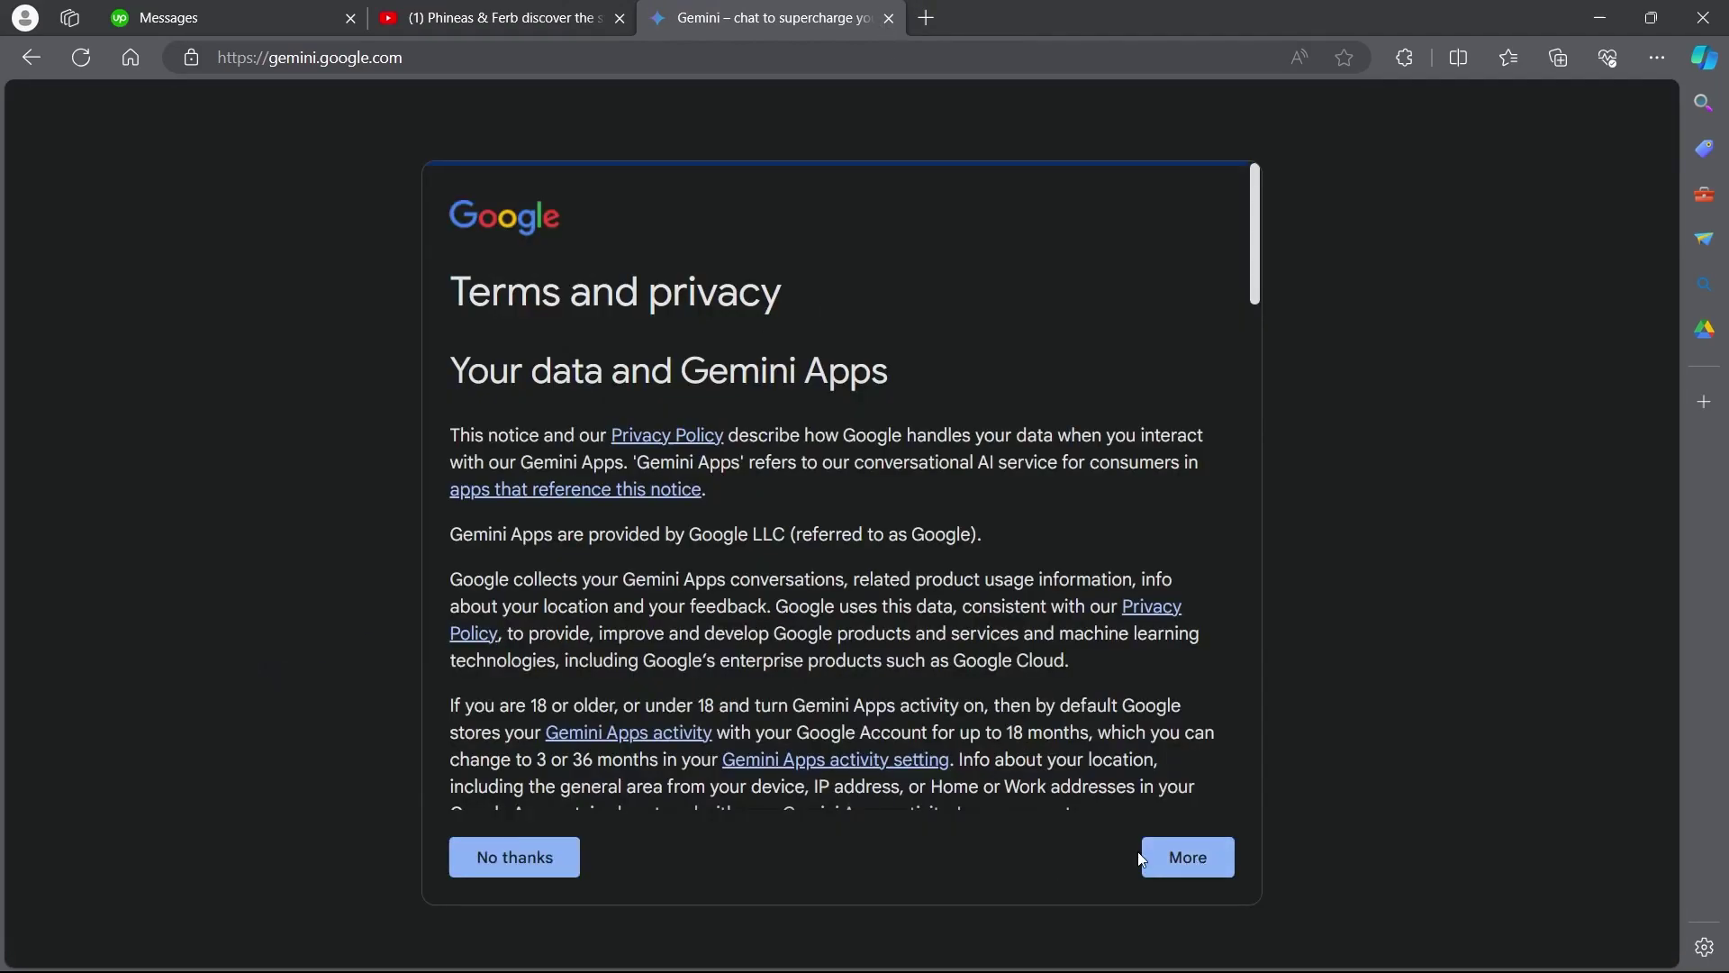
pyautogui.click(1207, 858)
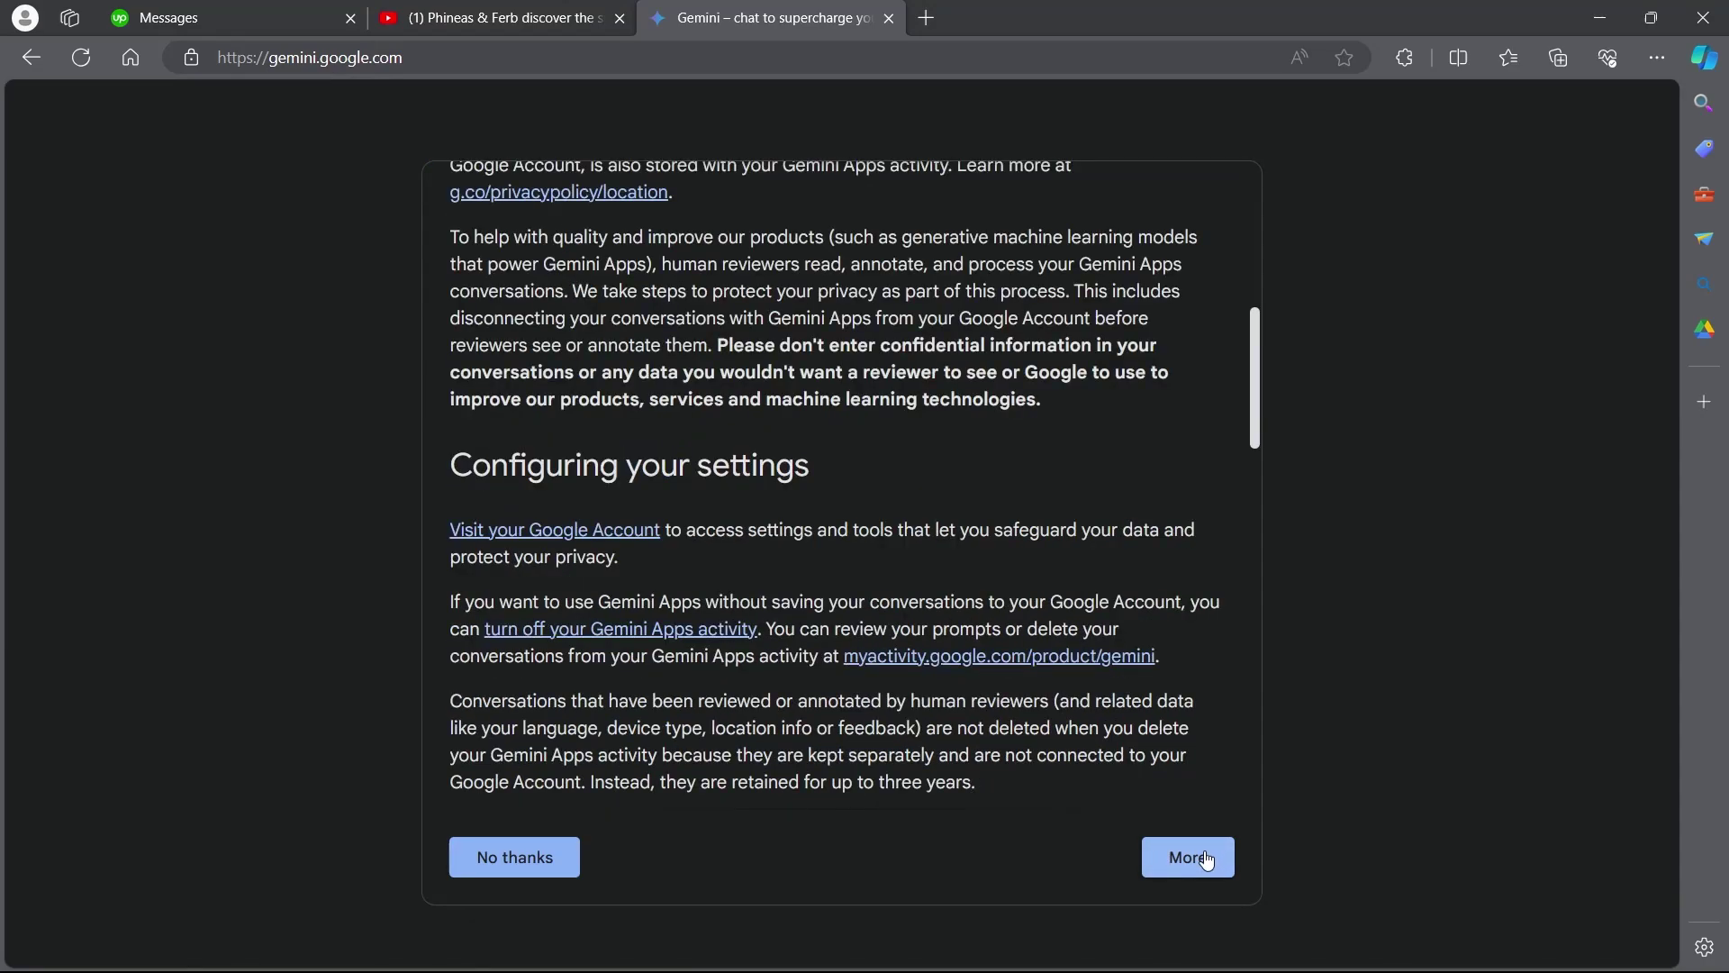
pyautogui.click(1207, 858)
pyautogui.click(1206, 857)
pyautogui.click(1204, 853)
pyautogui.click(1203, 850)
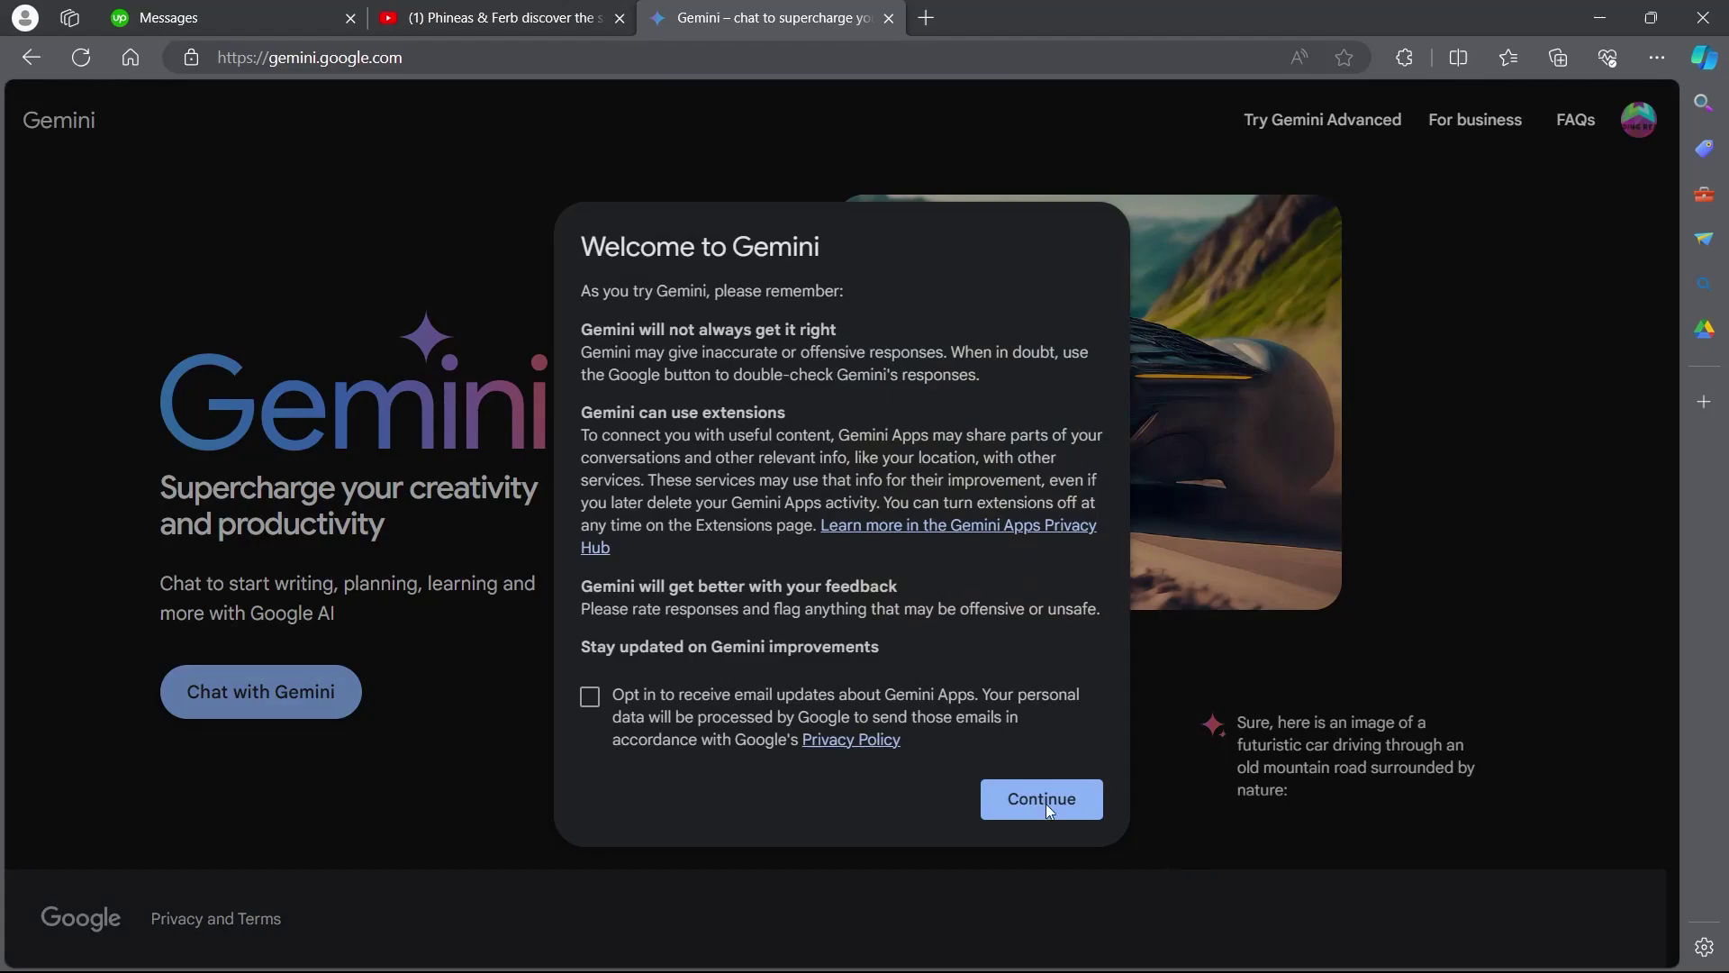
pyautogui.click(1046, 806)
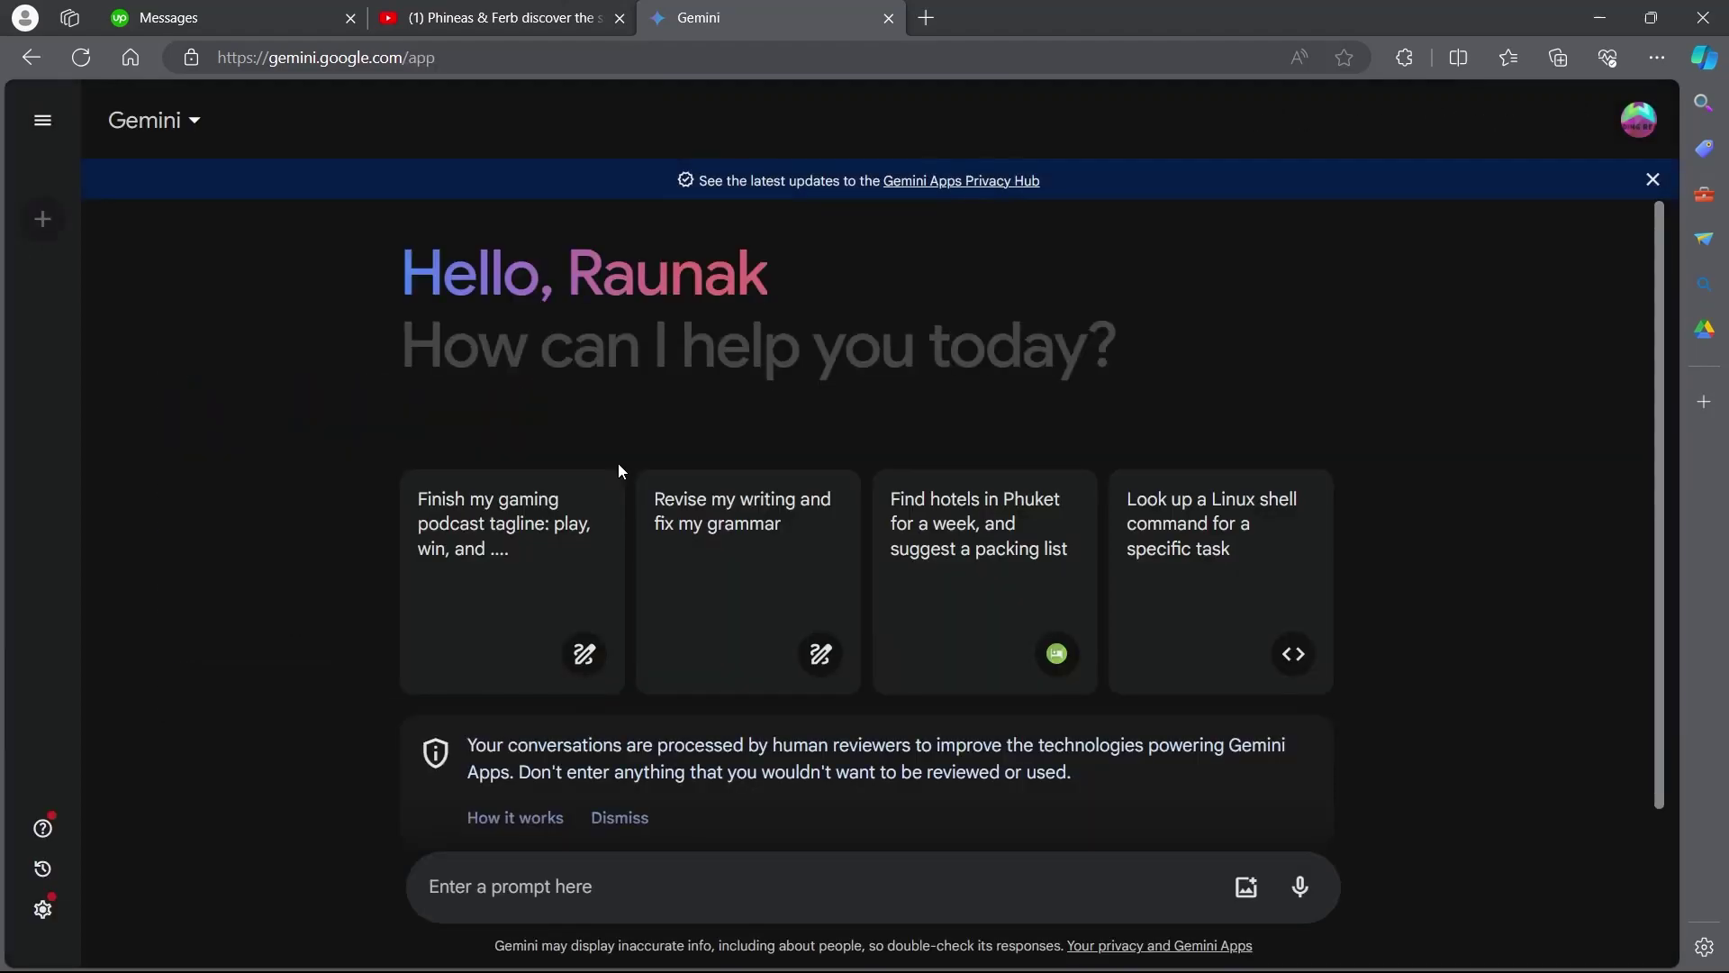
pyautogui.doubleClick(290, 58)
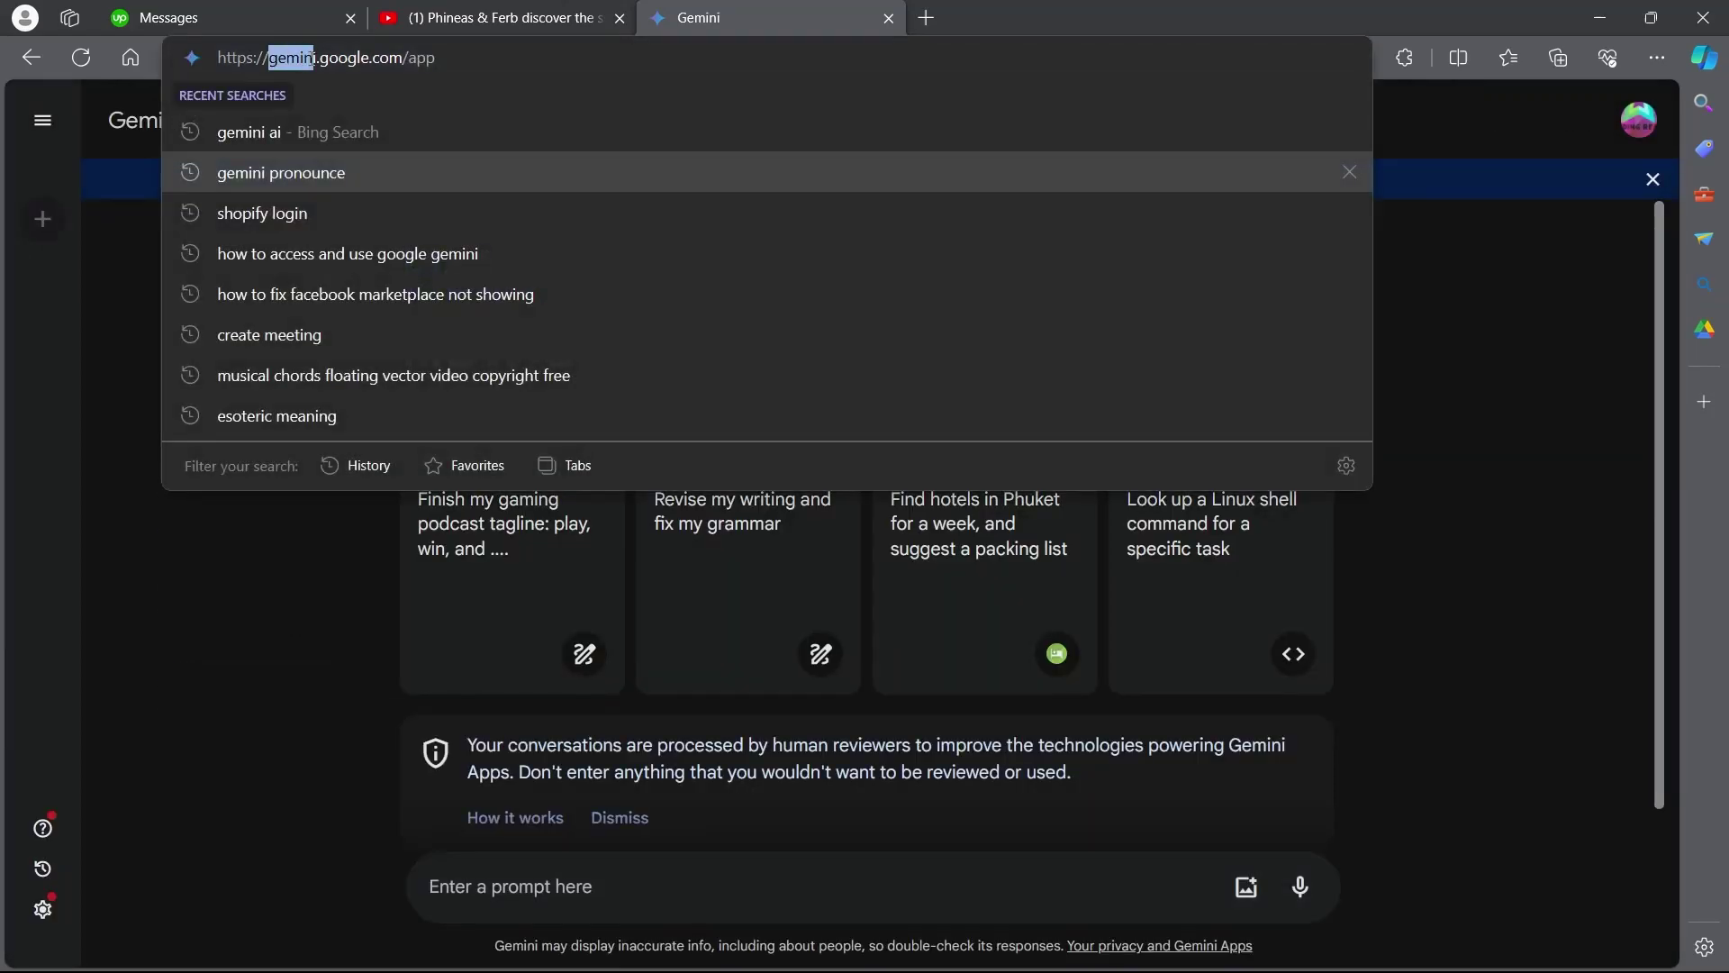
pyautogui.moveTo(316, 58); pyautogui.dragTo(443, 58)
pyautogui.press('Escape')
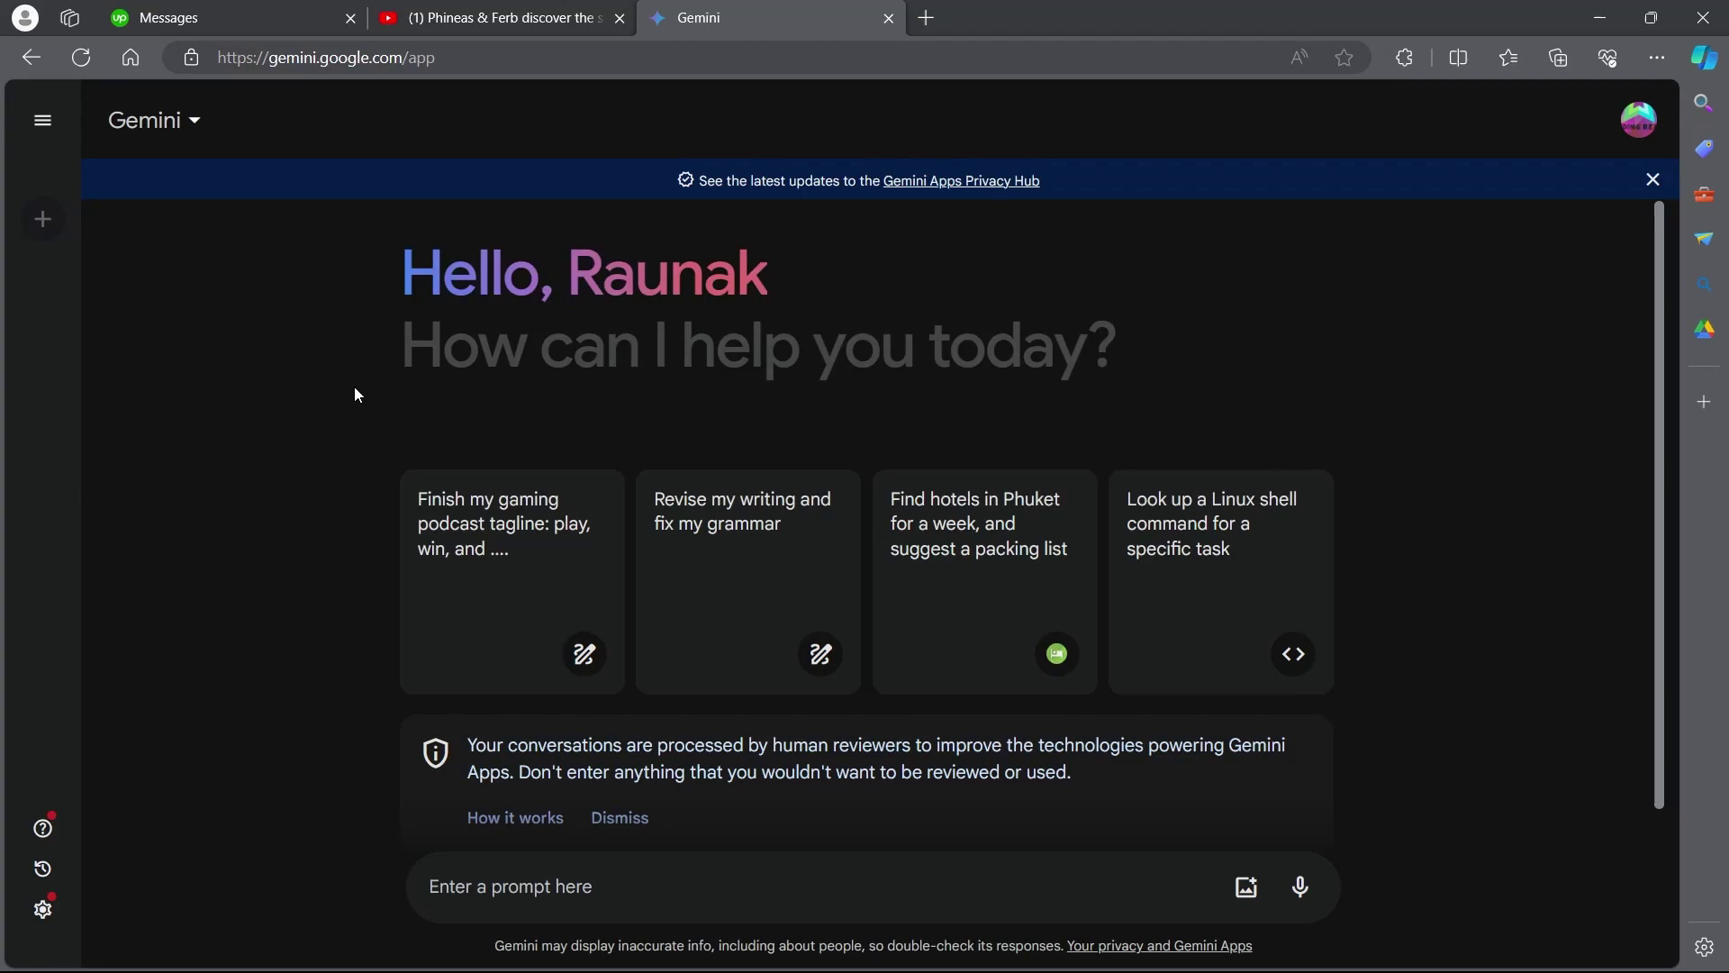
pyautogui.moveTo(1663, 240)
pyautogui.mouseDown()
pyautogui.moveTo(1664, 387)
pyautogui.moveTo(1662, 205)
pyautogui.mouseUp()
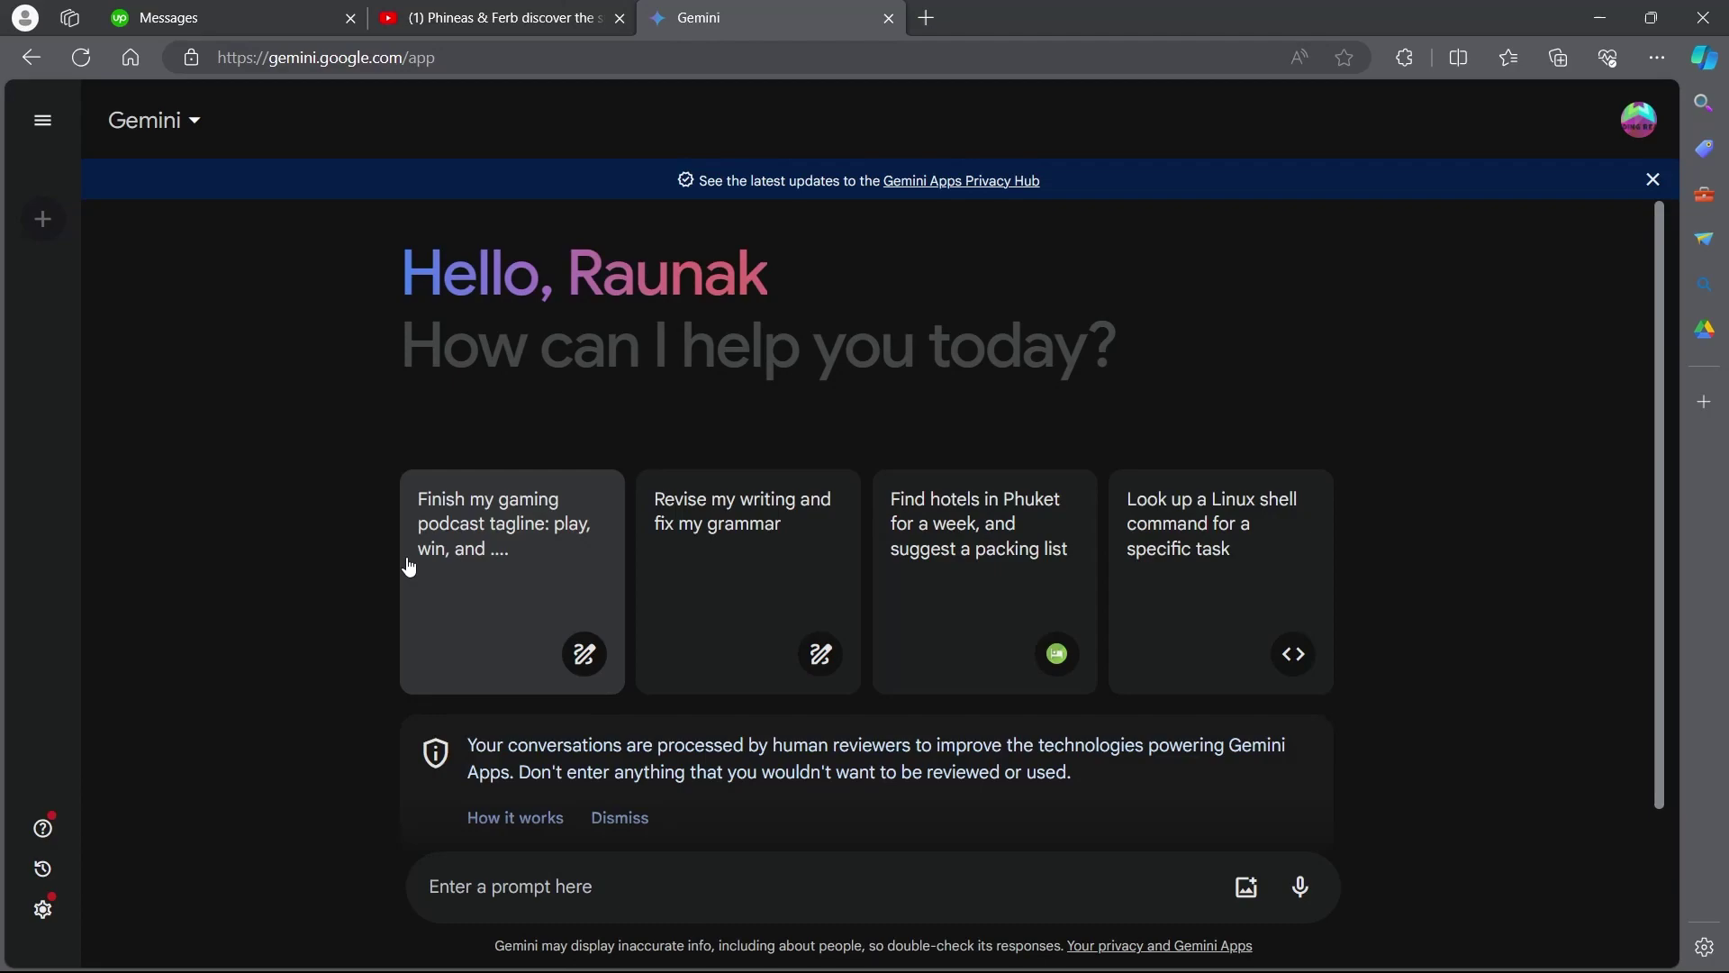
pyautogui.scroll(-1, 450, 783)
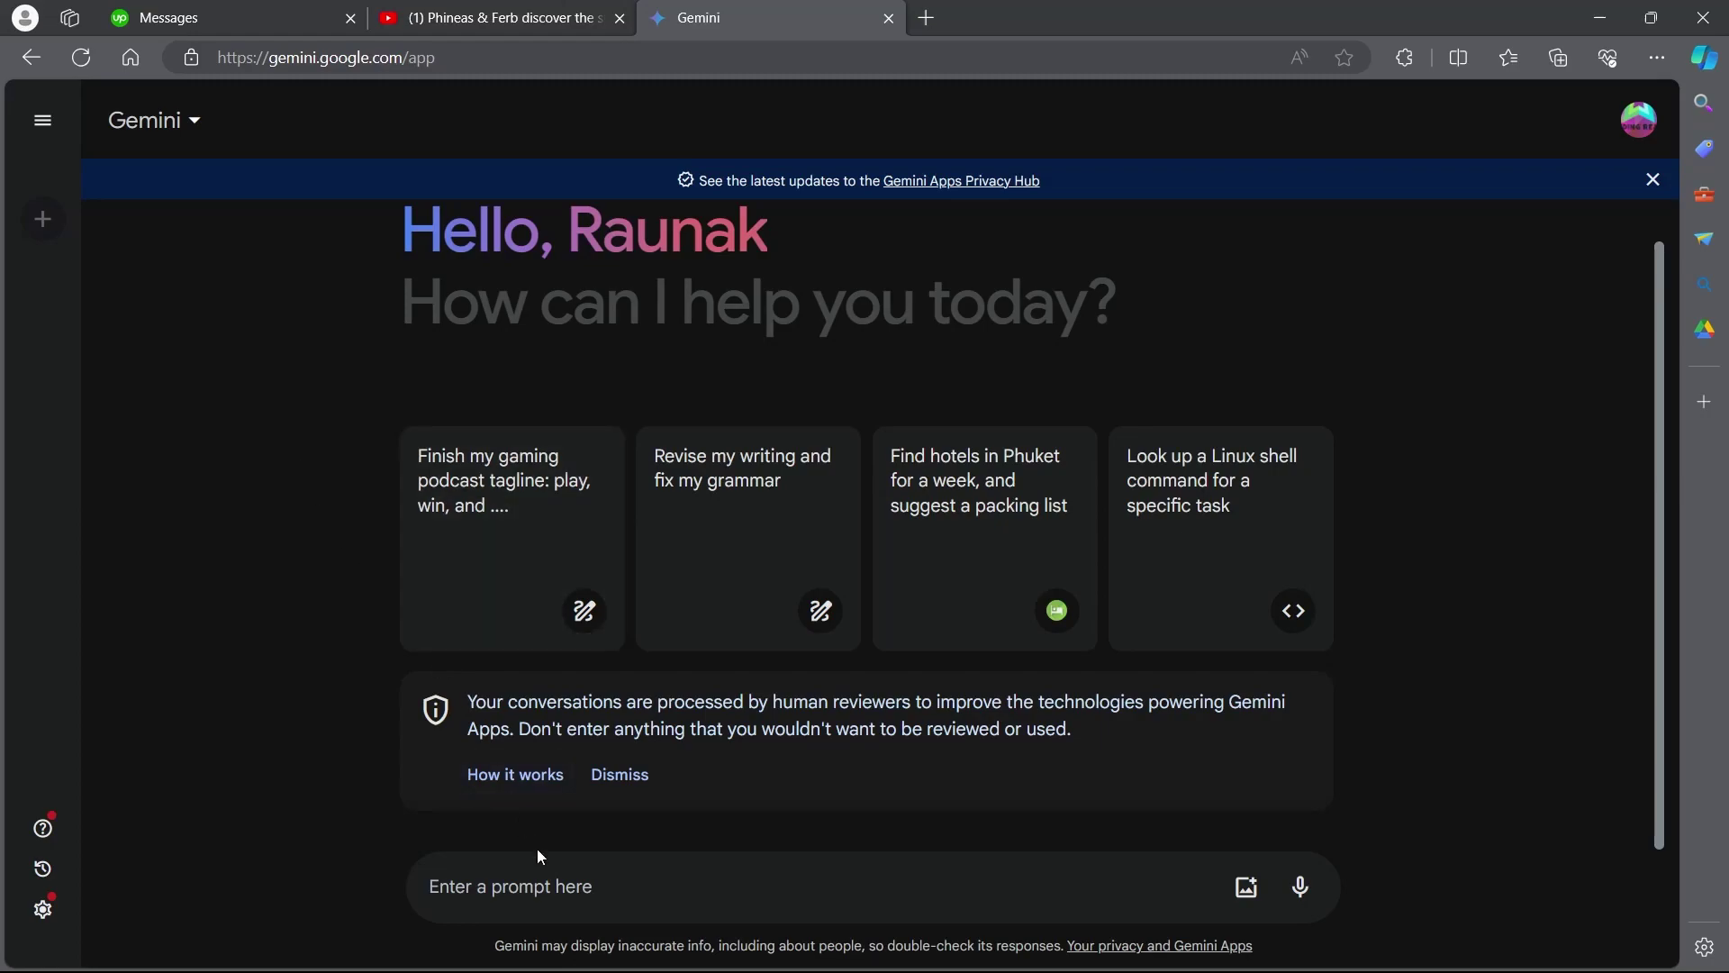
# Send the prompt 'make me learn how to use gemini'.
pyautogui.click(477, 889)
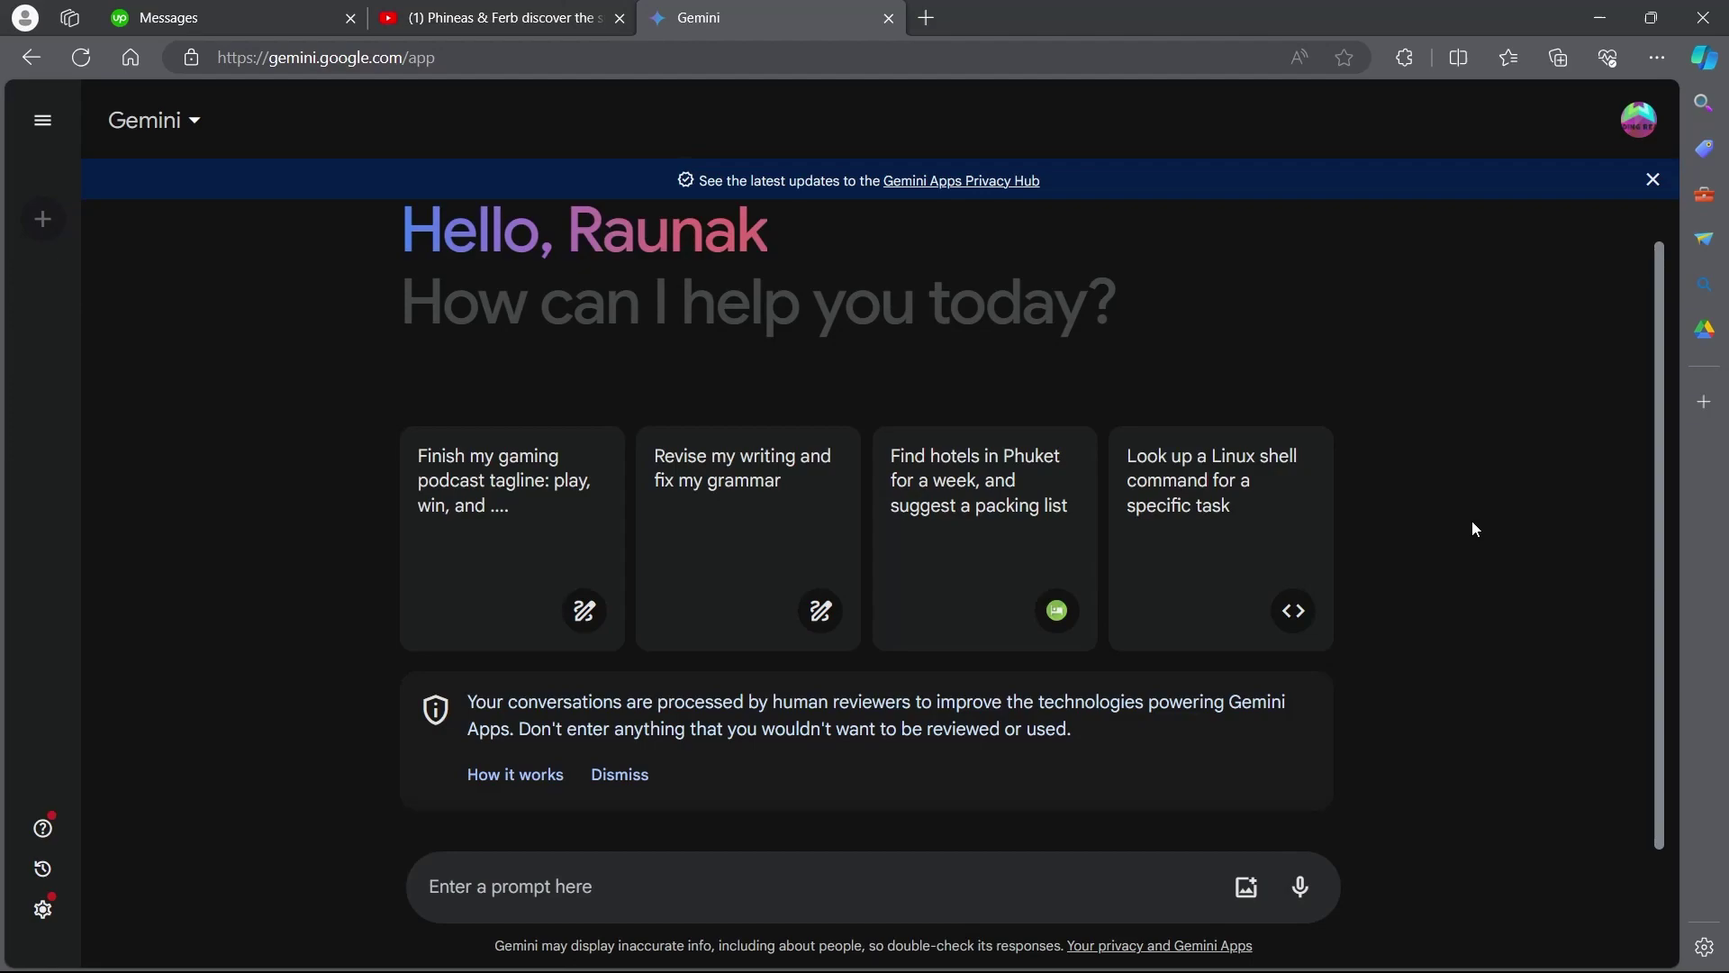
pyautogui.write('make m')
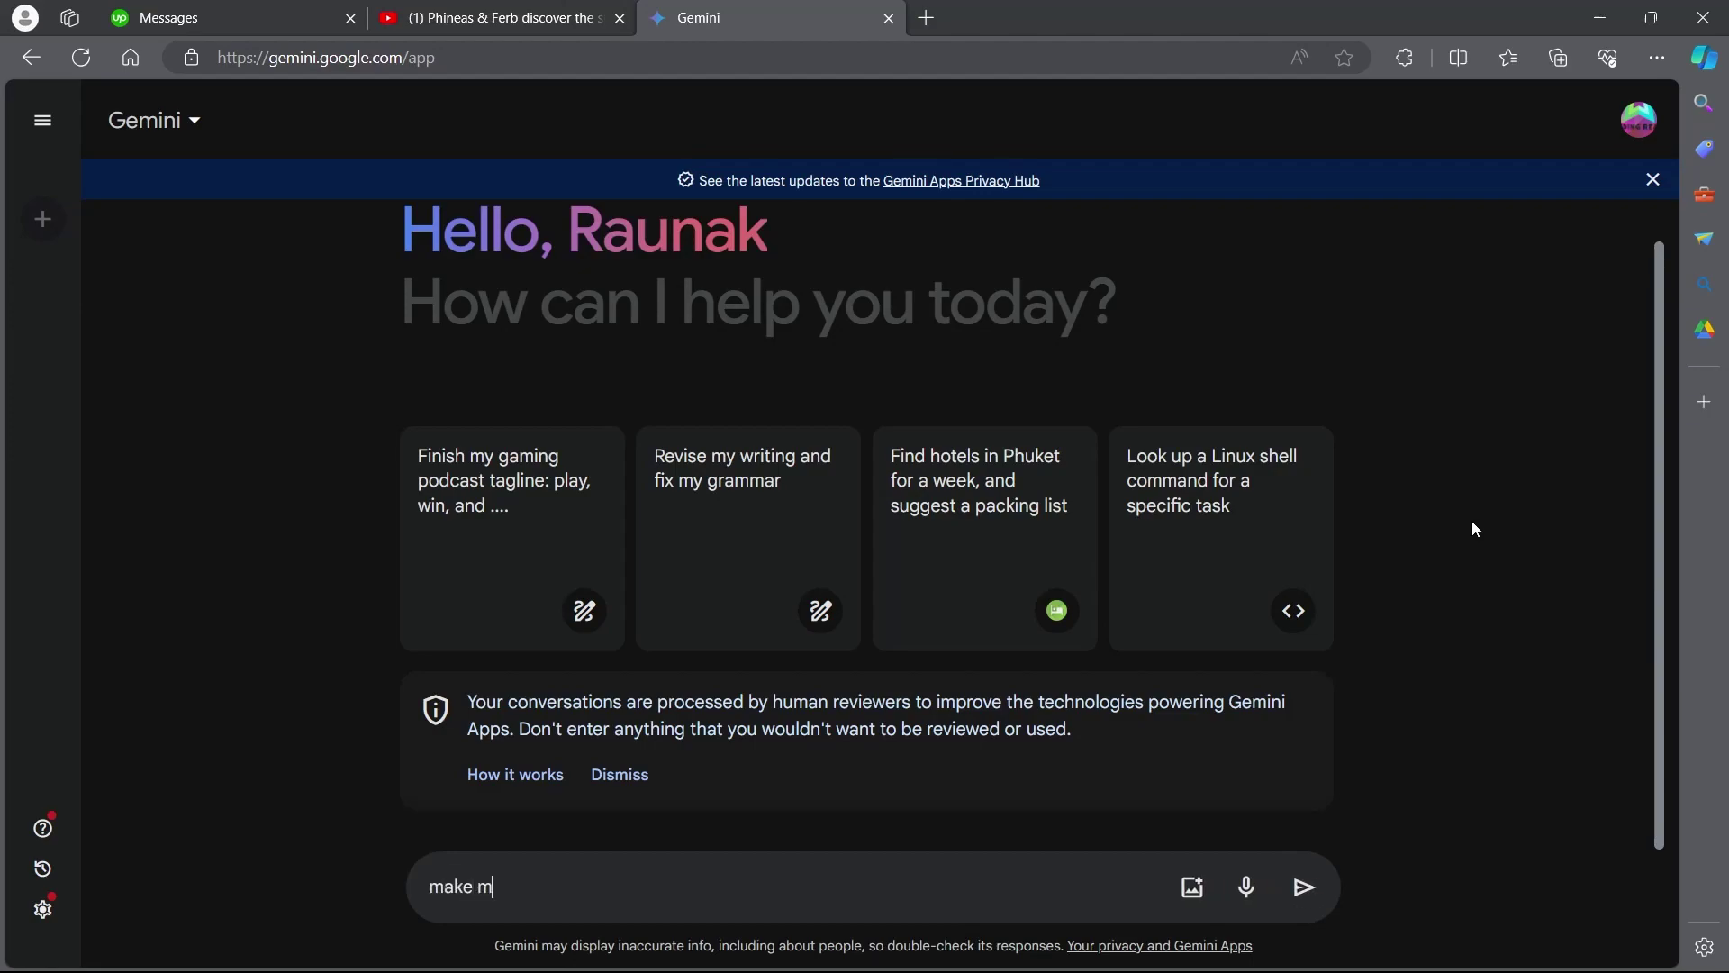
pyautogui.write('e learn how to use gemini')
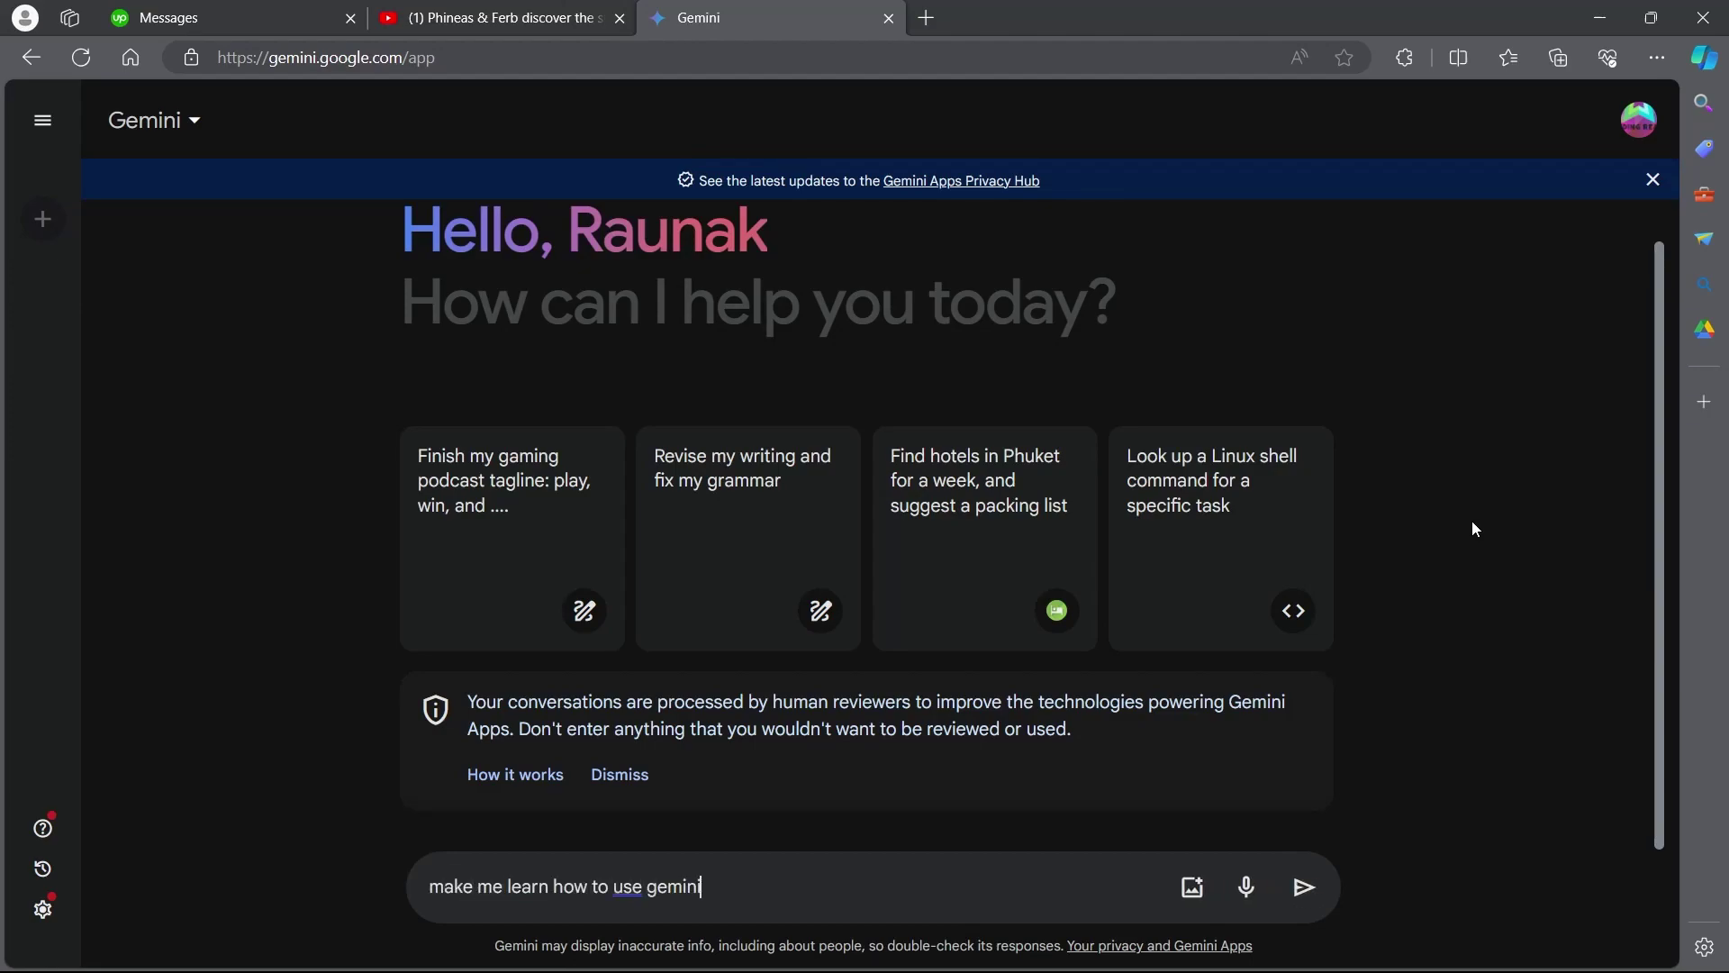
pyautogui.press('Return')
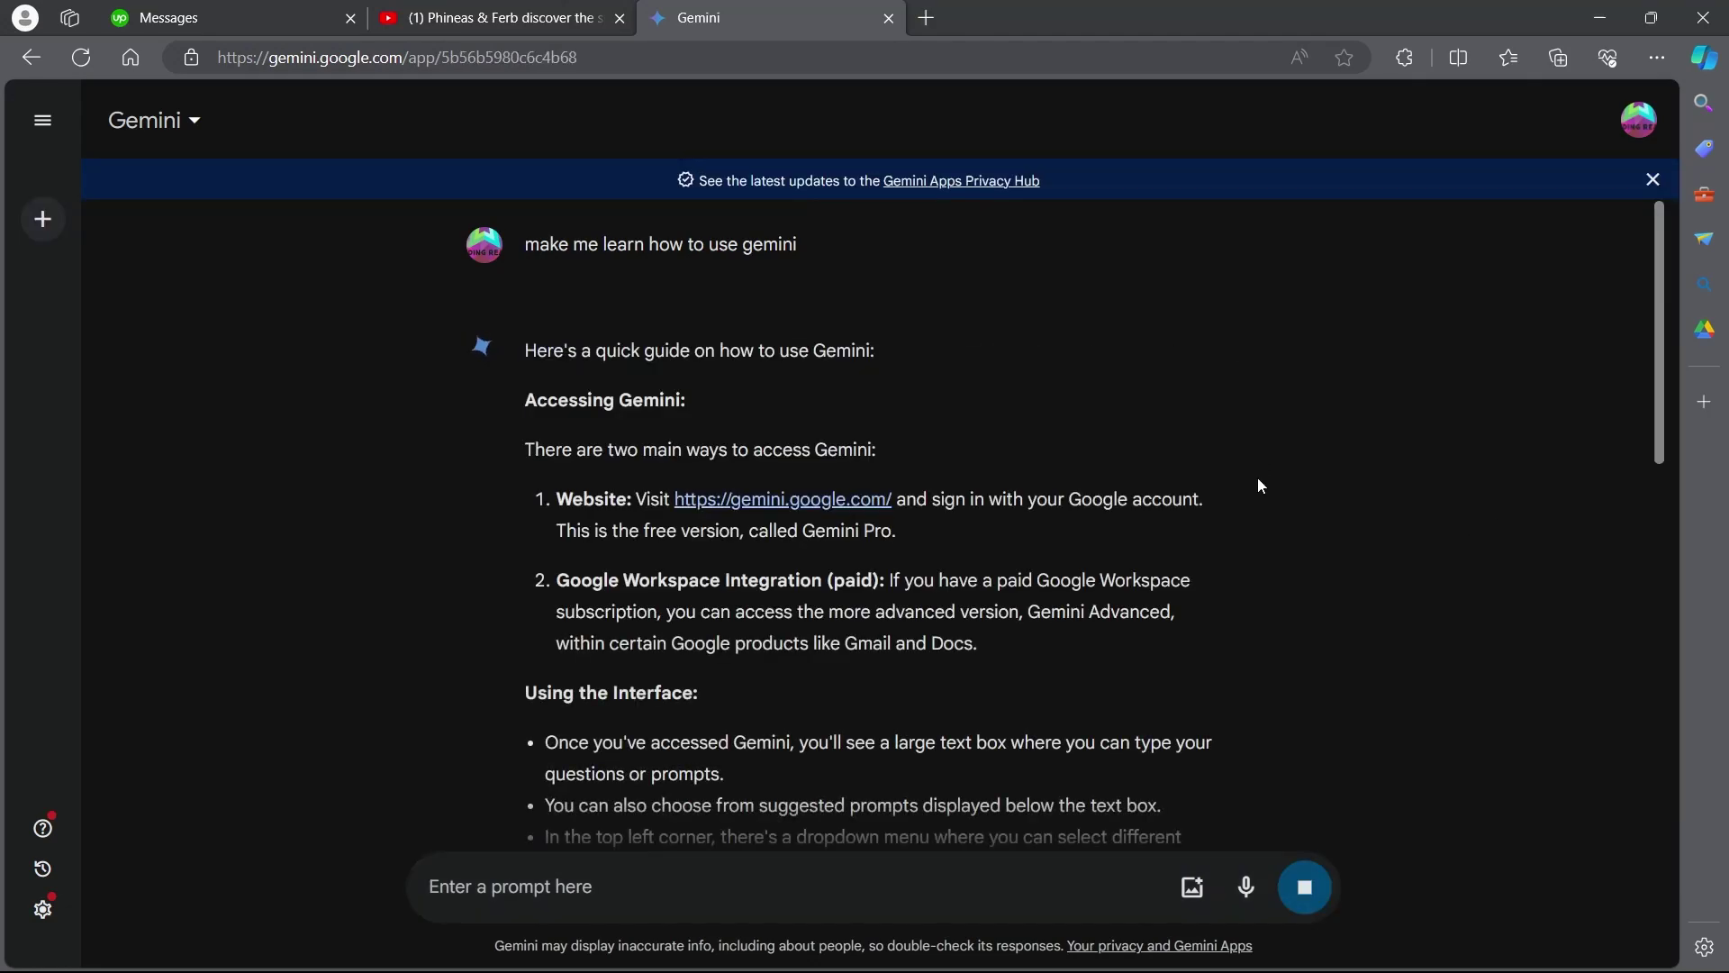
# Read through the reply, highlighting the access-methods sentence and Google Workspace Integration heading.
pyautogui.scroll(-1, 1260, 513)
pyautogui.scroll(-2, 1259, 531)
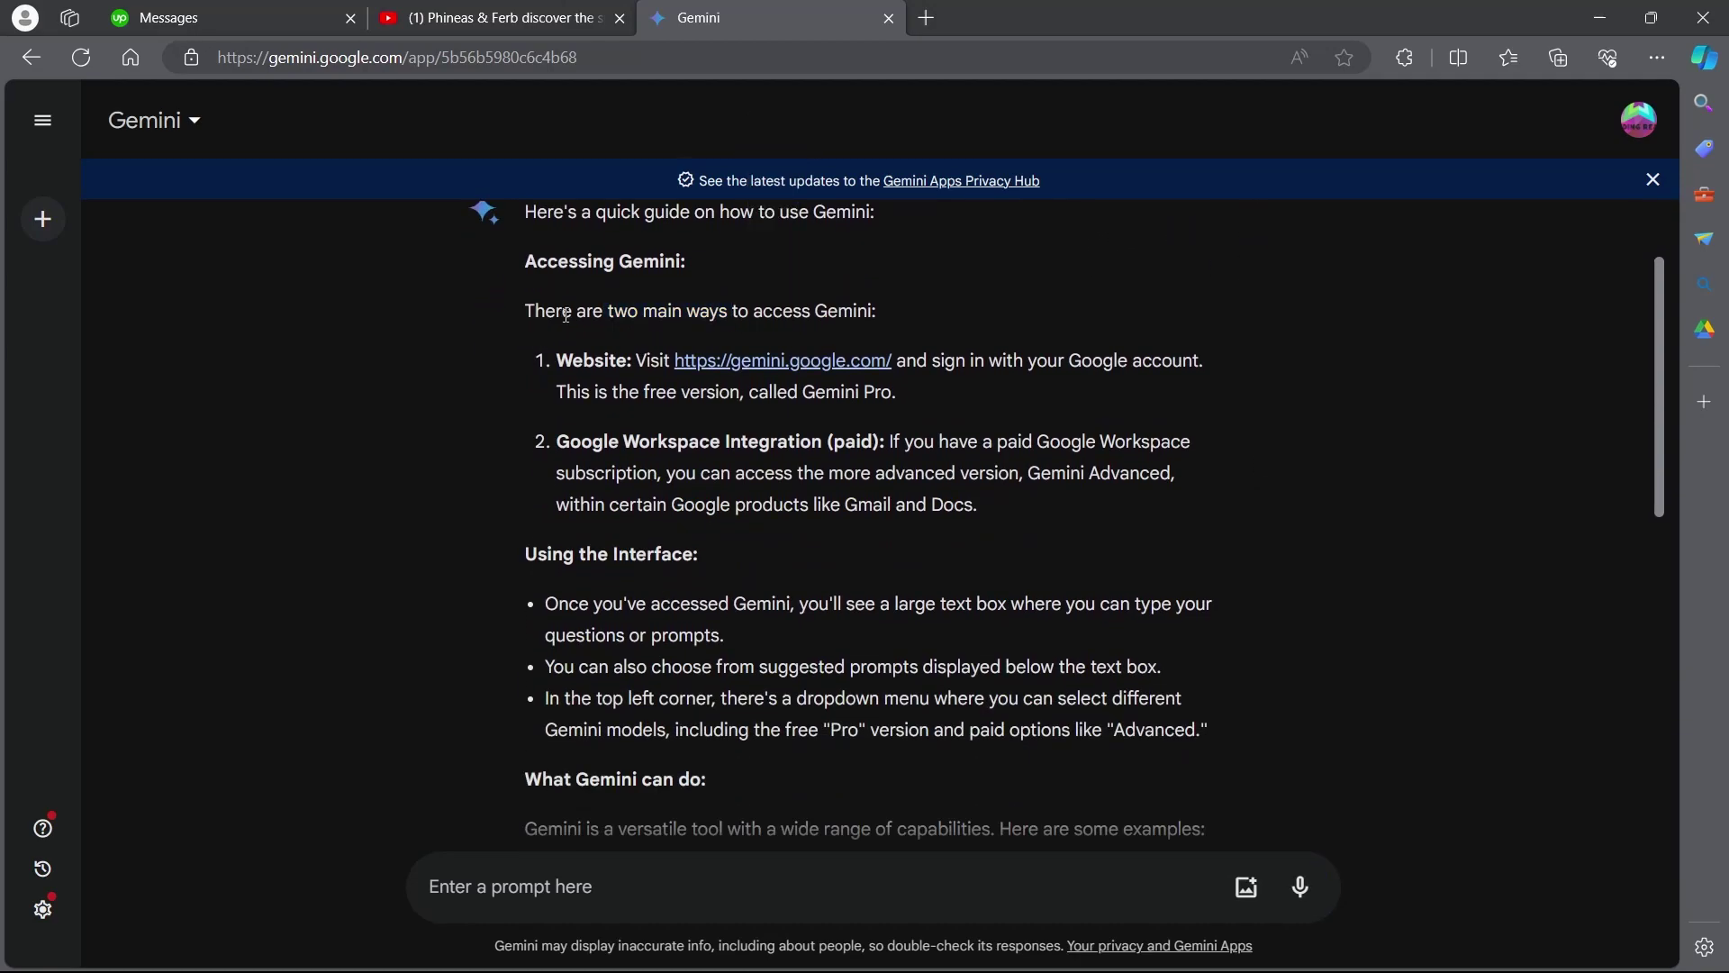
pyautogui.moveTo(603, 310); pyautogui.dragTo(875, 312)
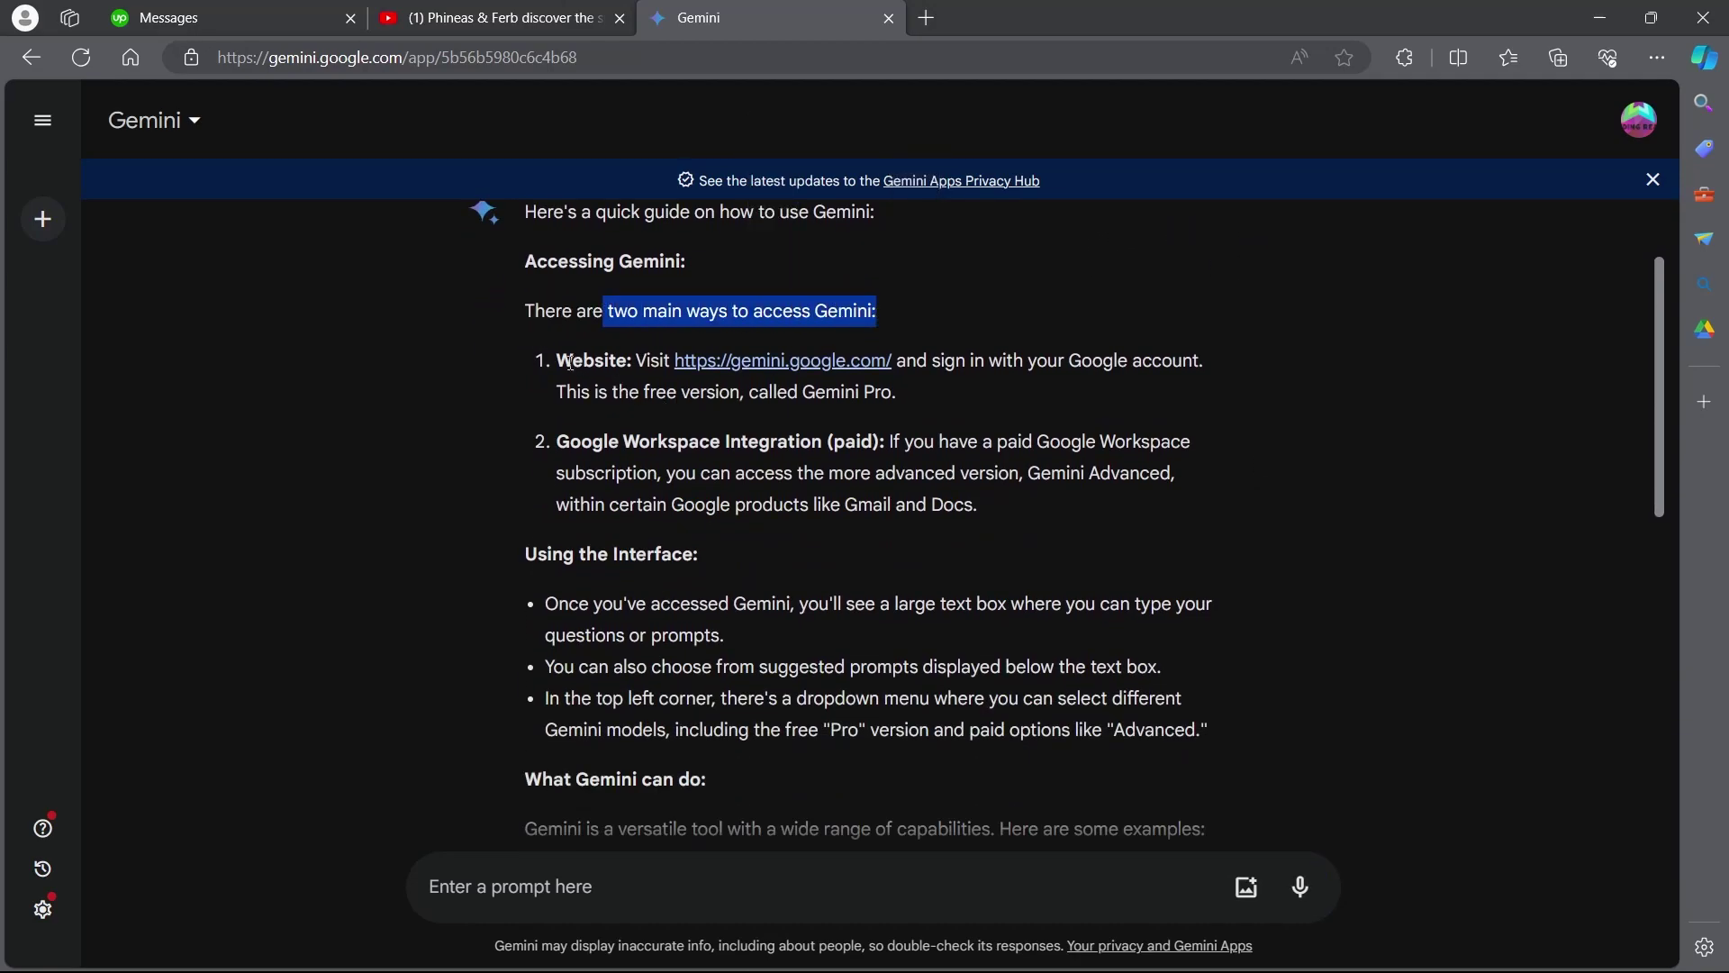
pyautogui.moveTo(558, 360); pyautogui.dragTo(632, 362)
pyautogui.click(657, 369)
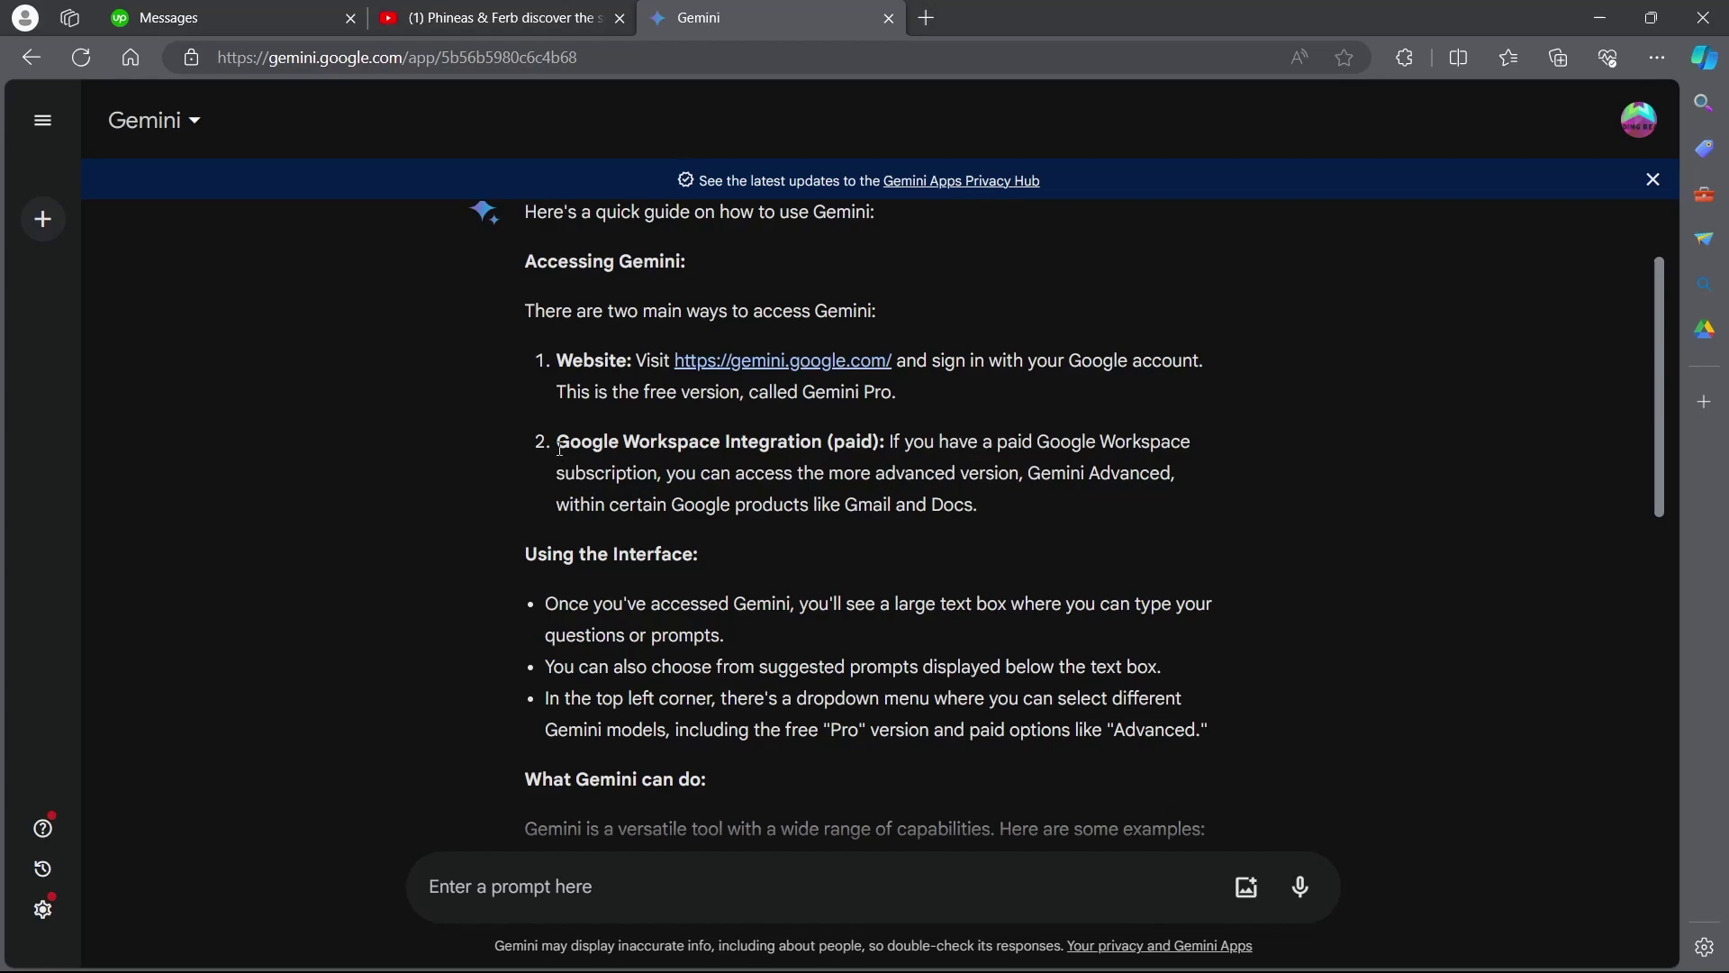
pyautogui.moveTo(558, 441); pyautogui.dragTo(869, 442)
pyautogui.scroll(-4, 631, 566)
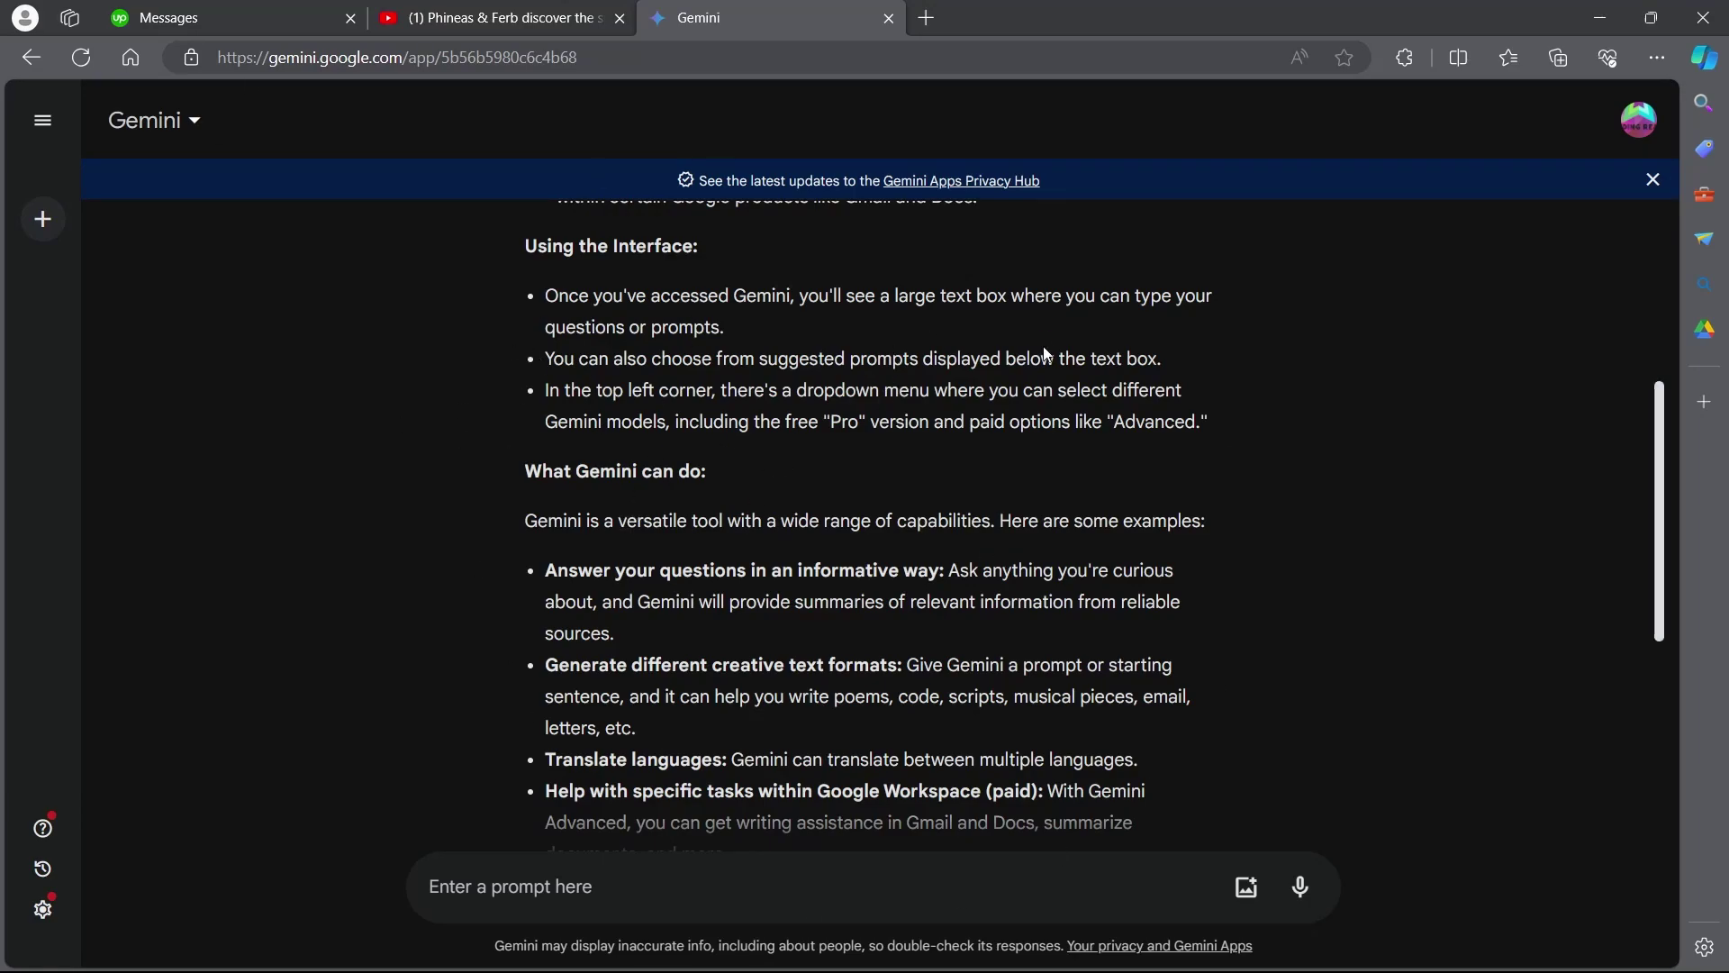
pyautogui.click(522, 889)
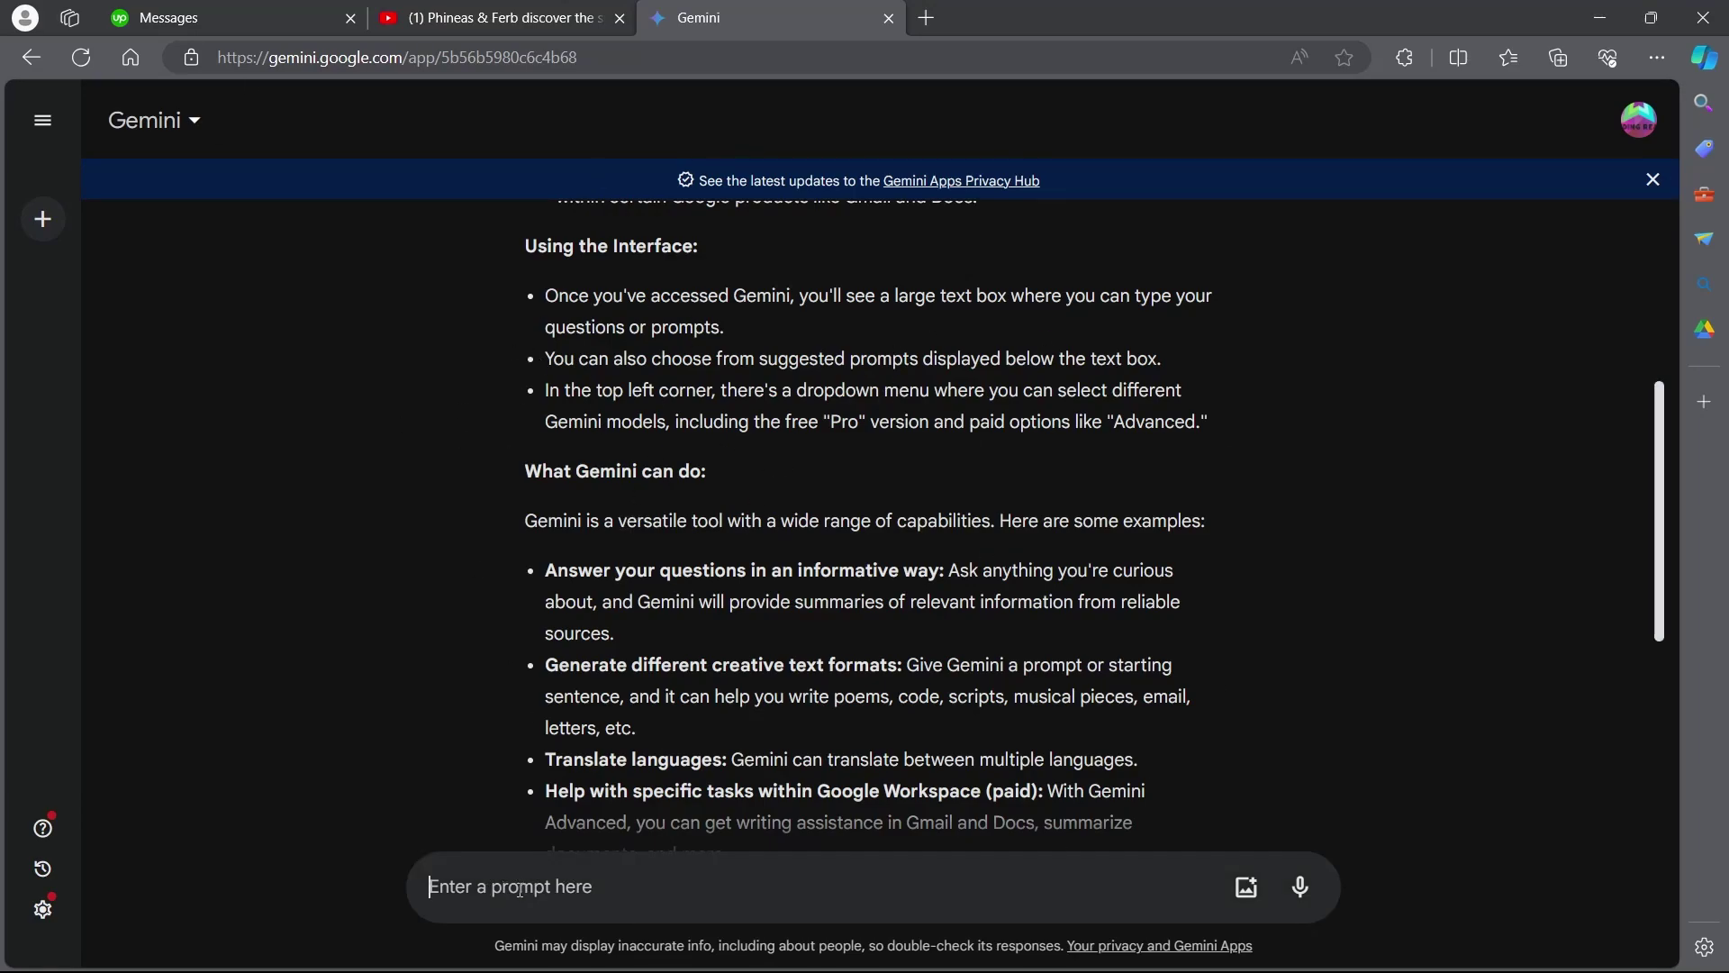
# Start a new chat, reopen 'Using Gemini: Guide' from Recent, and show the Help menu.
pyautogui.click(42, 121)
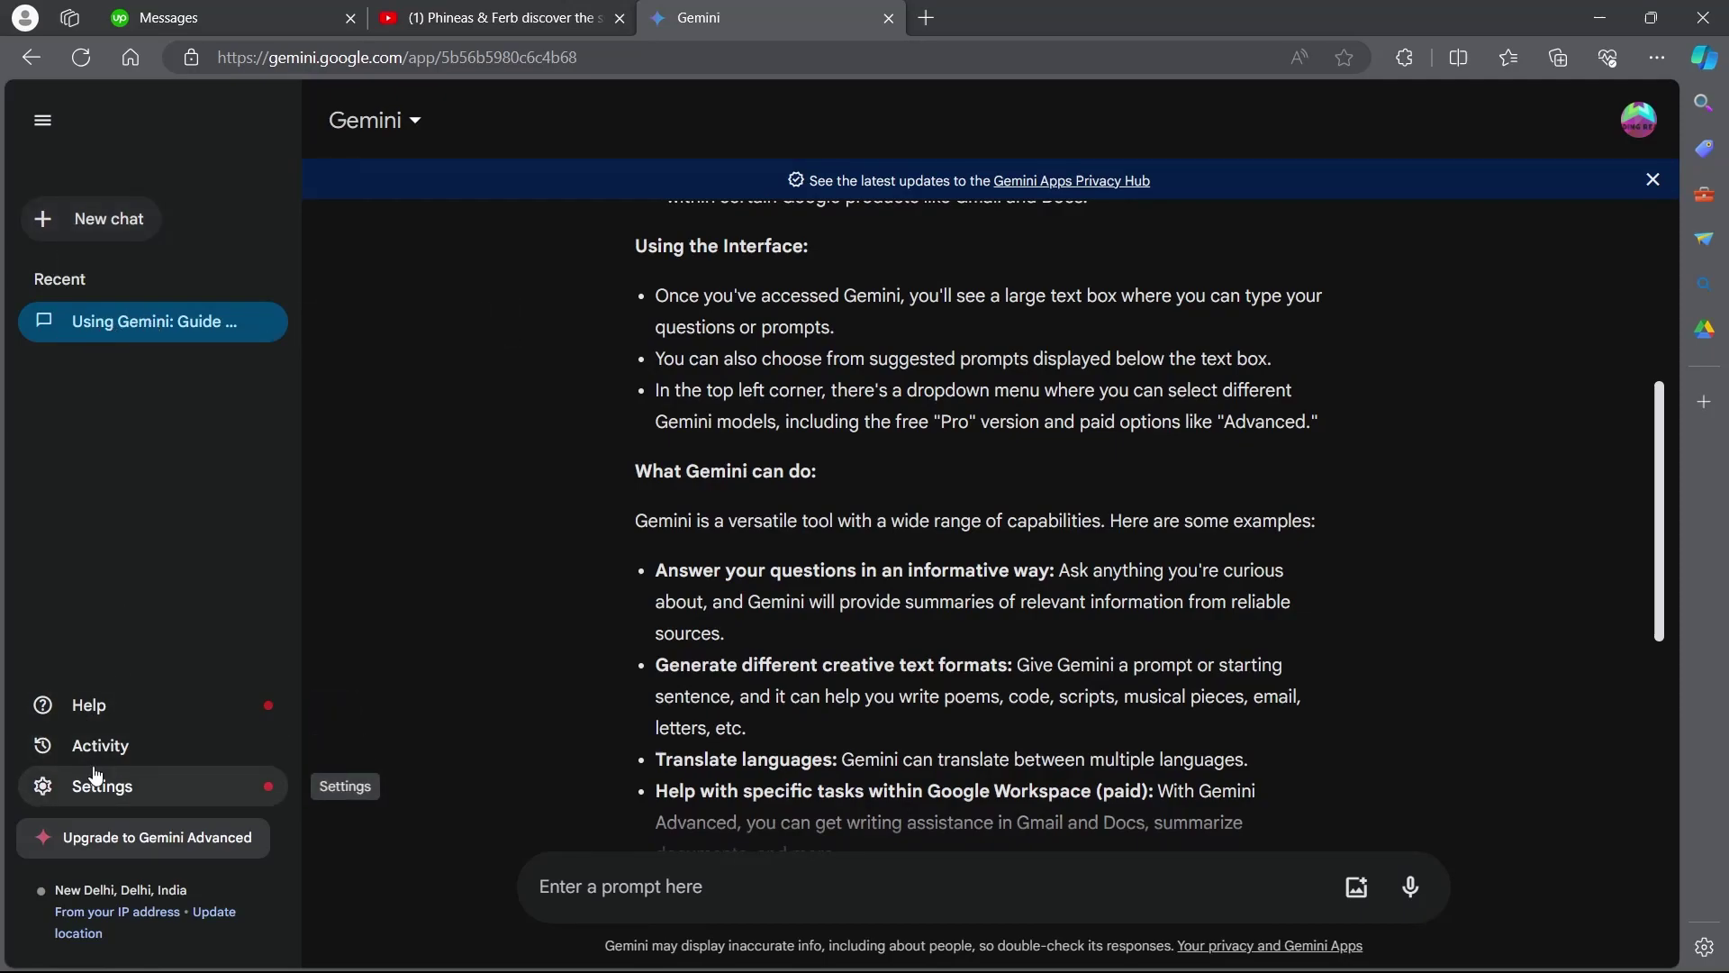
pyautogui.click(65, 220)
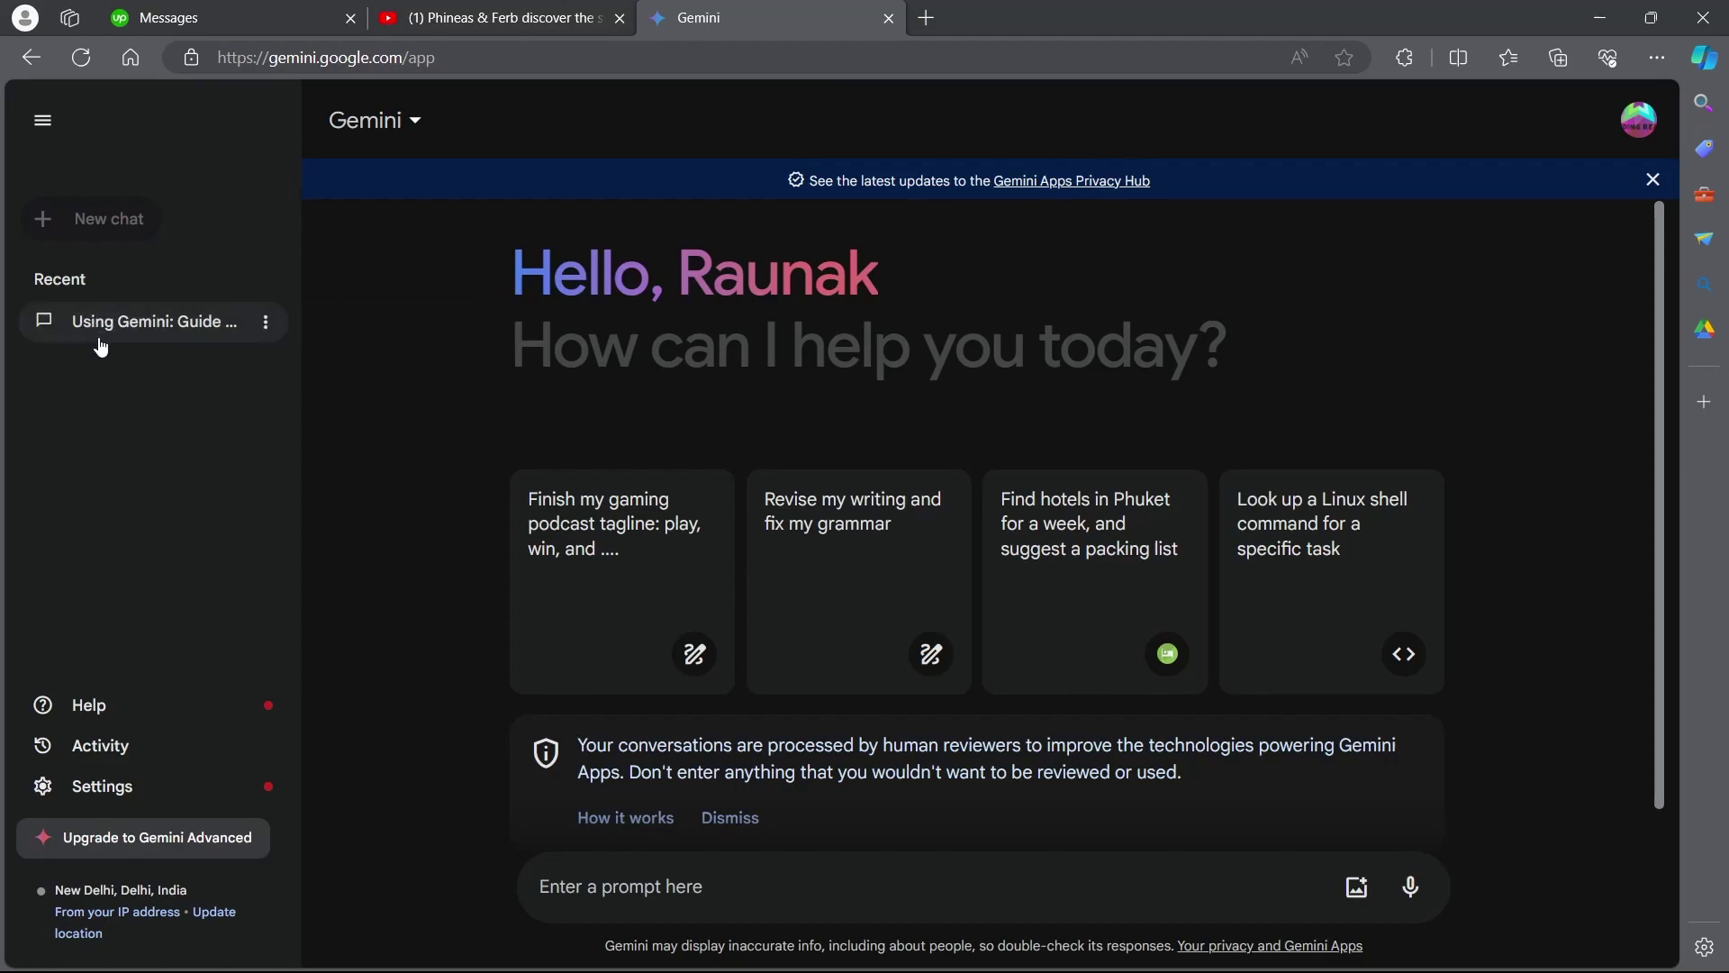
pyautogui.click(138, 324)
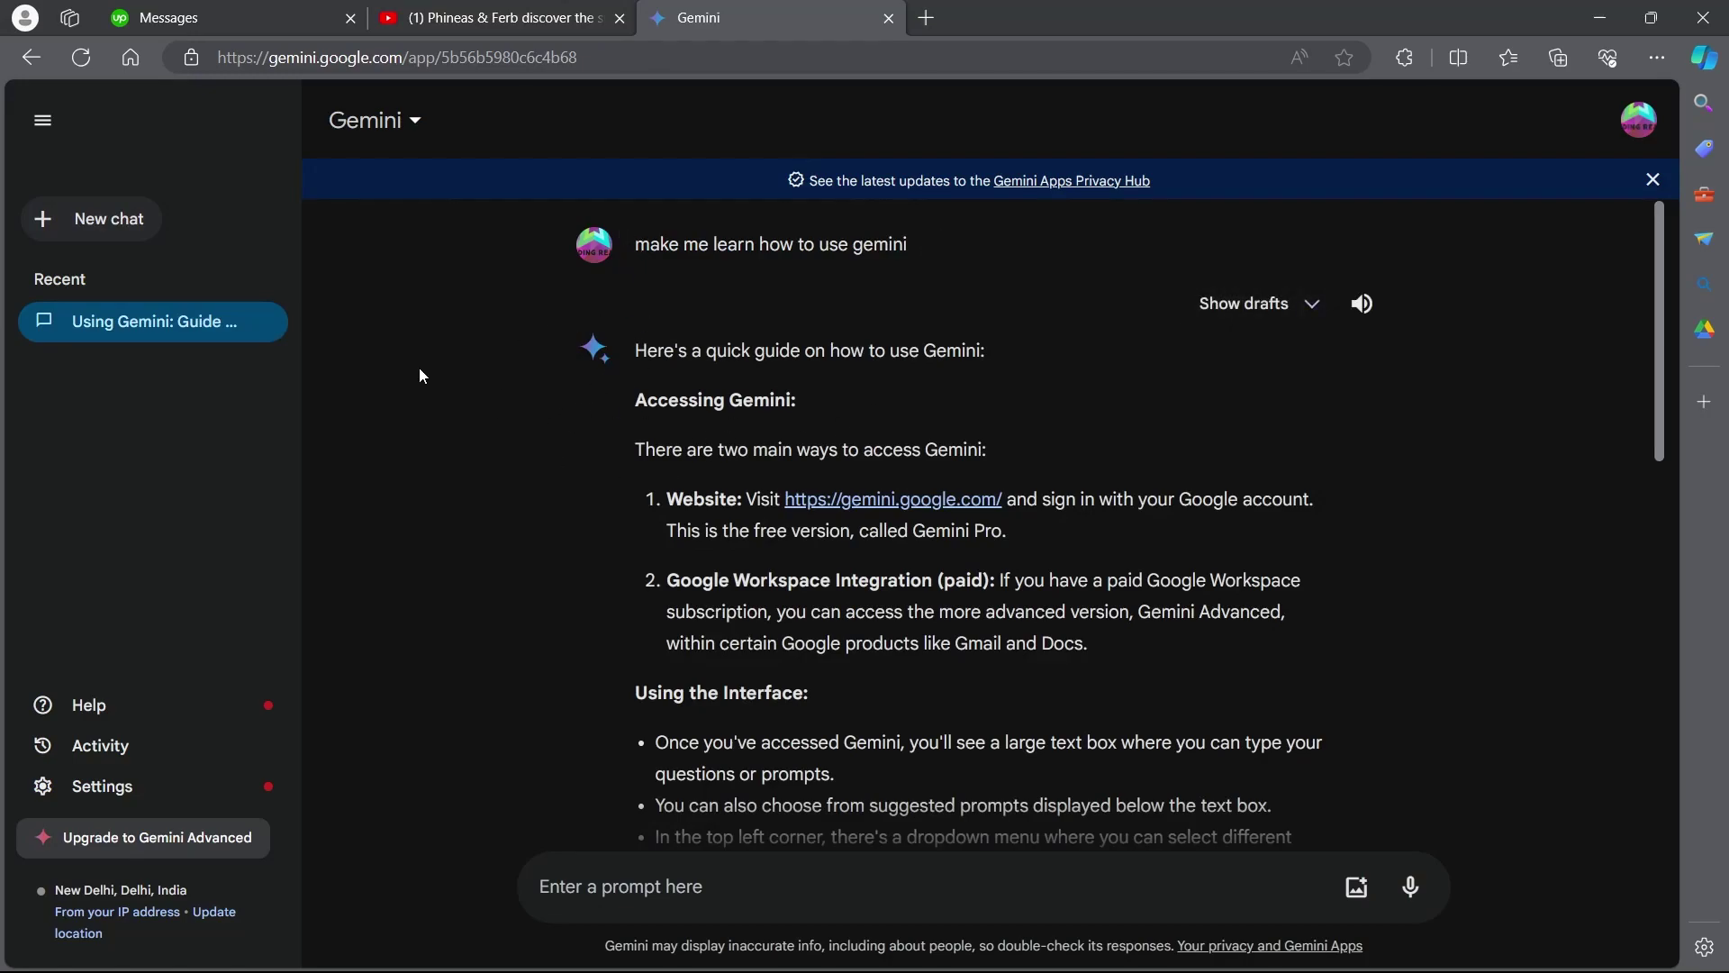
pyautogui.click(112, 710)
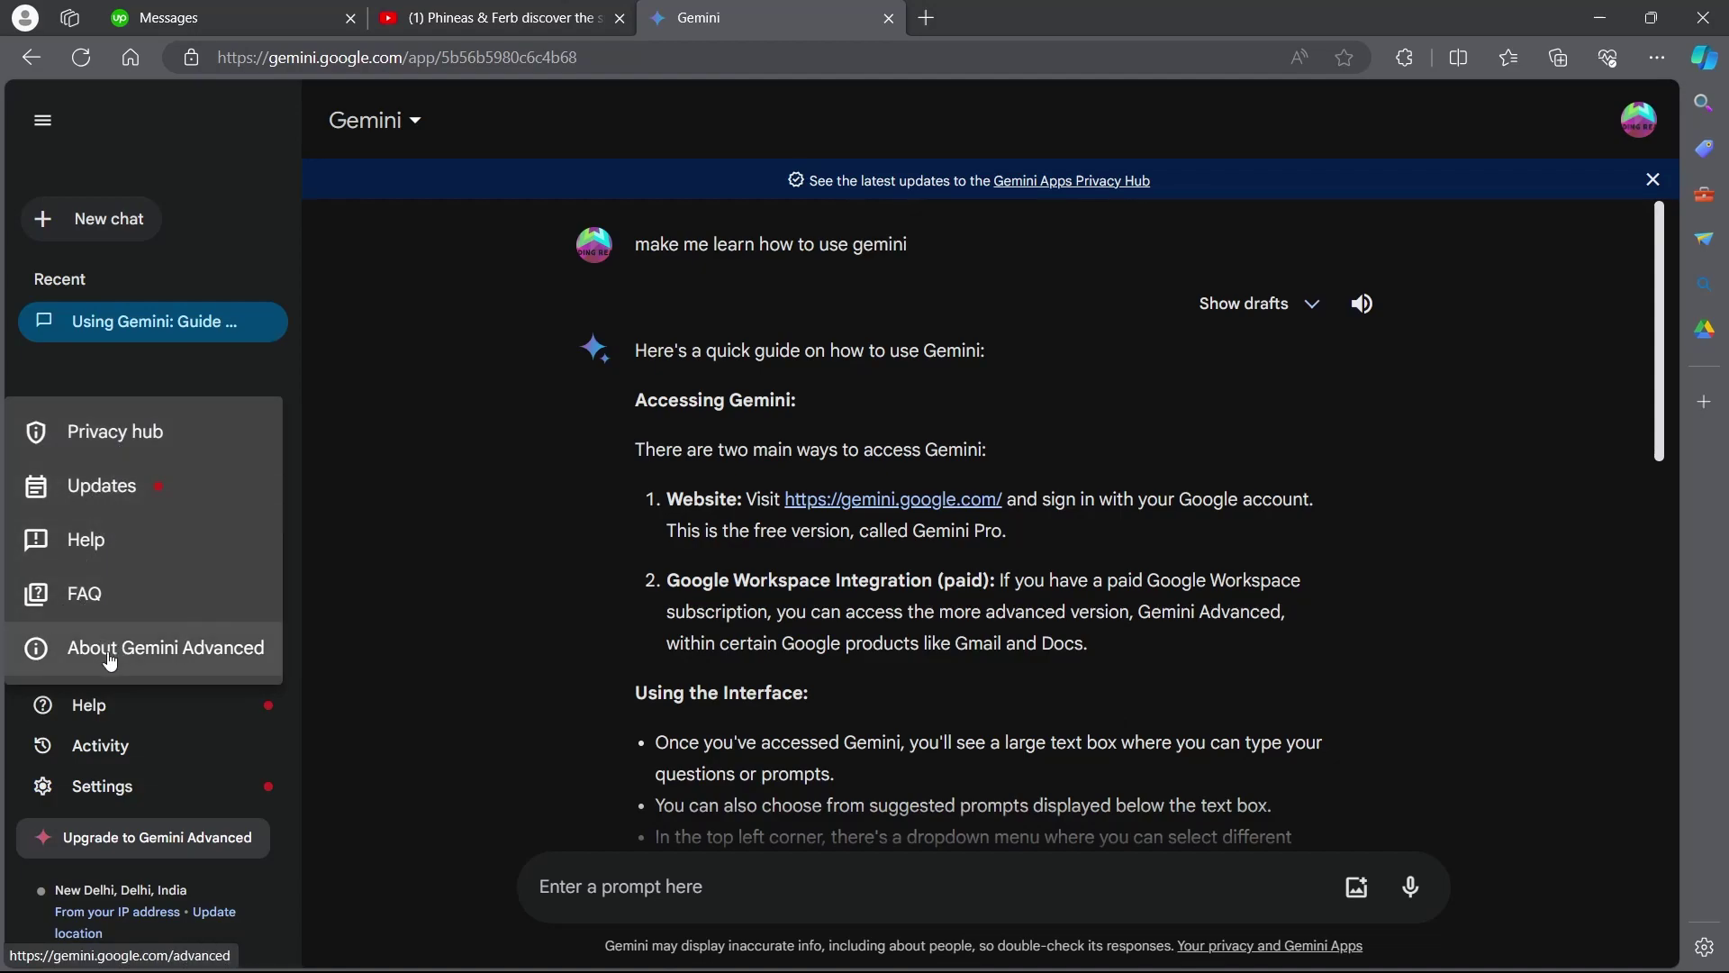
# Open Gemini Apps activity in My Activity, dismiss the verification prompt, and view the Turn off choices.
pyautogui.click(99, 751)
pyautogui.click(101, 755)
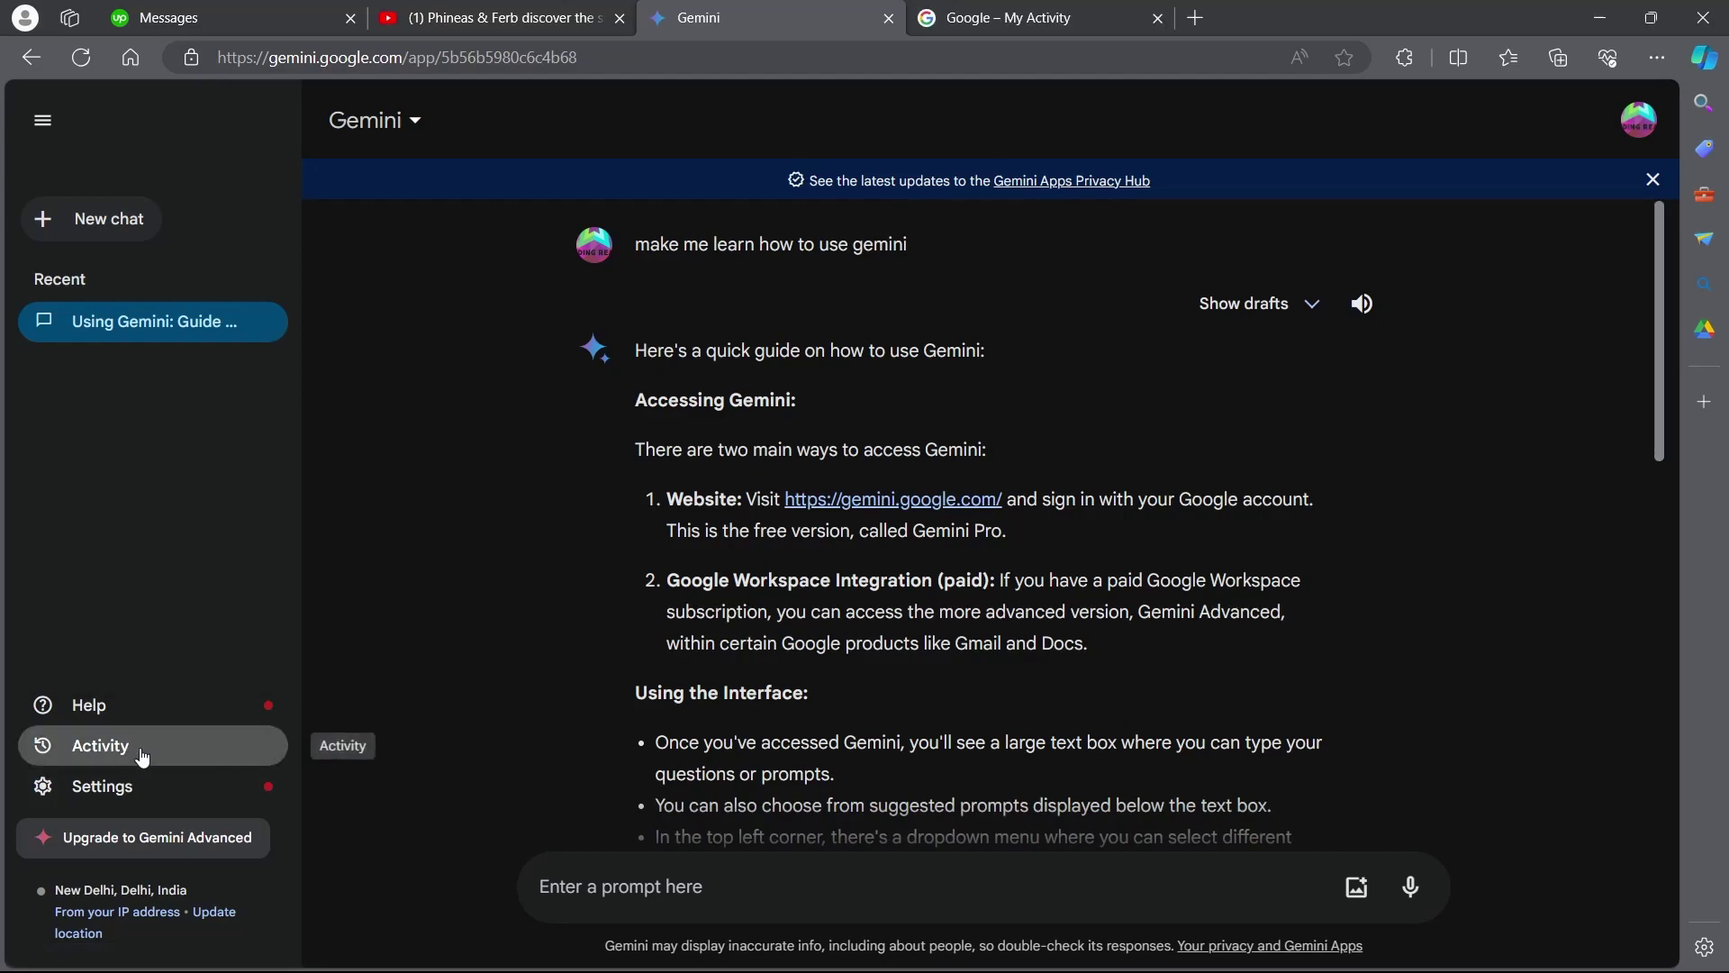
pyautogui.click(1015, 12)
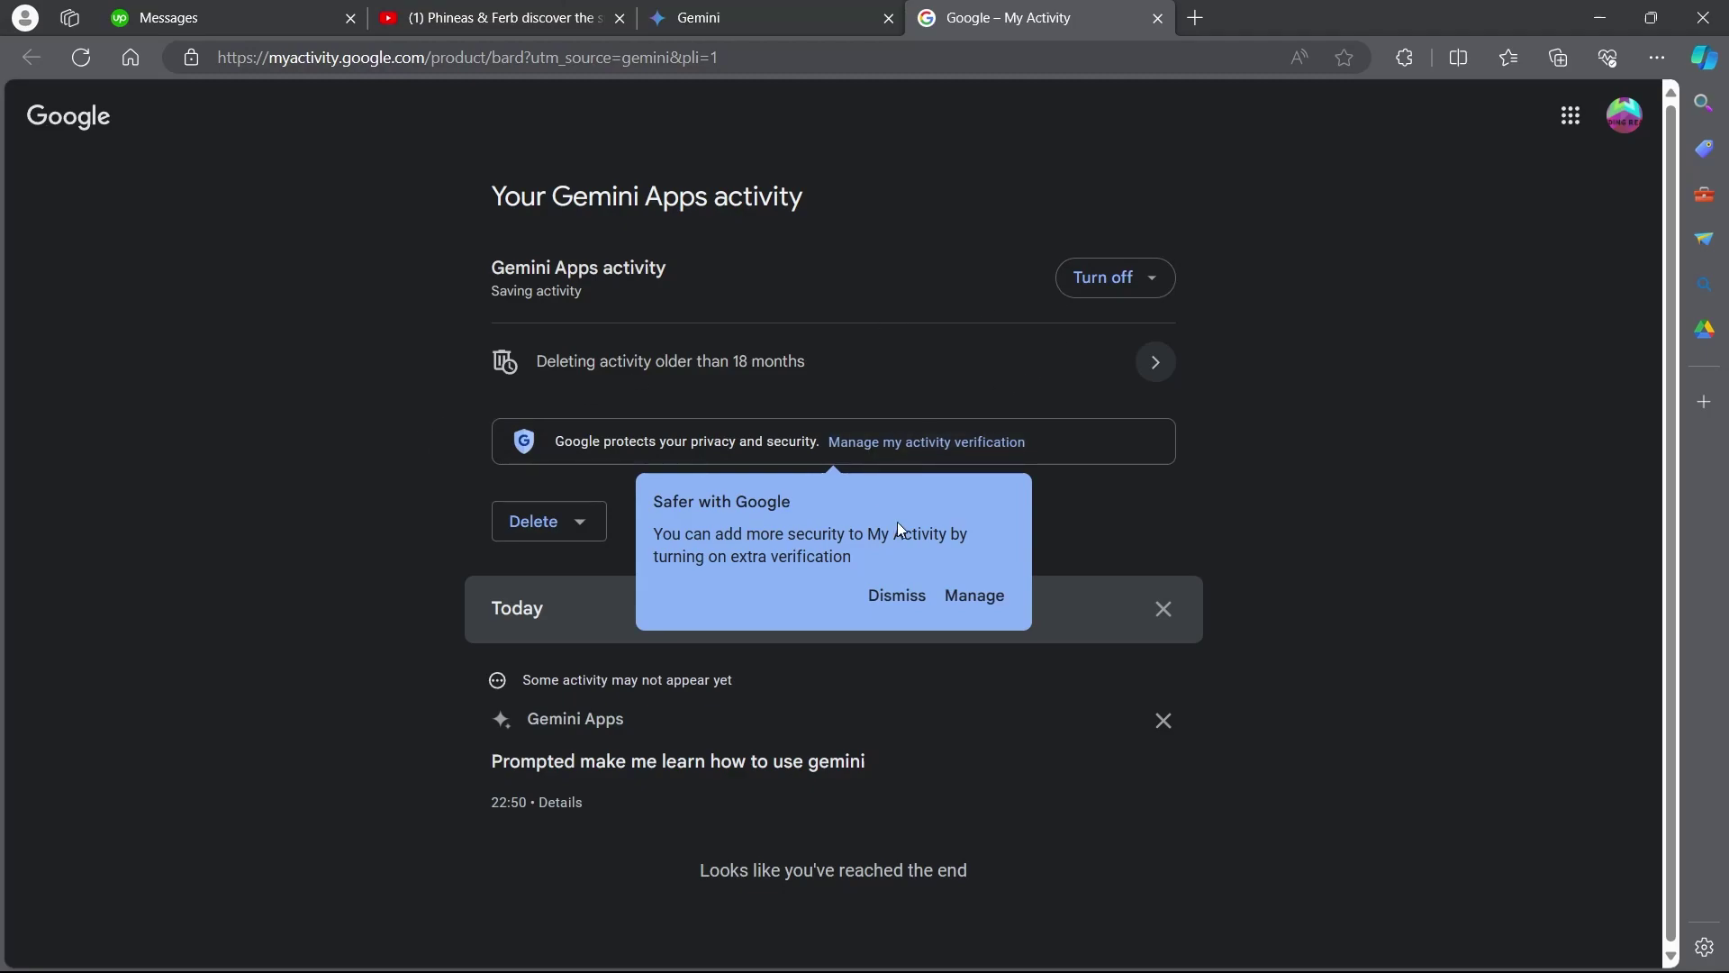
pyautogui.click(925, 600)
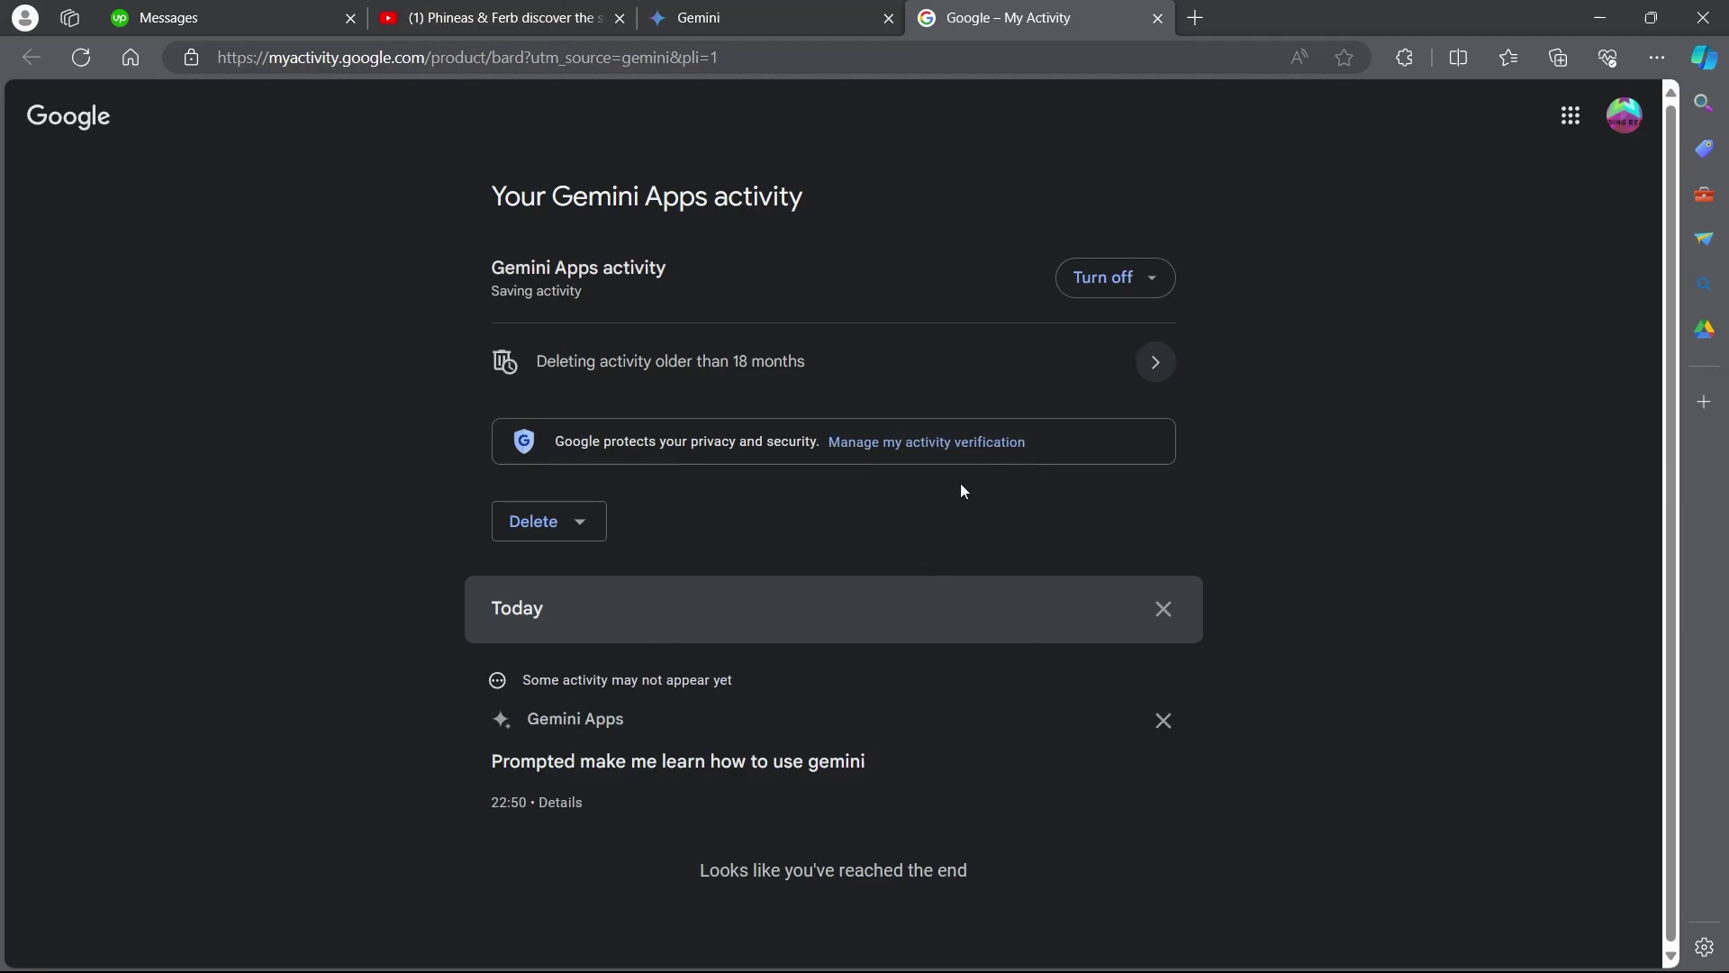
pyautogui.click(1134, 279)
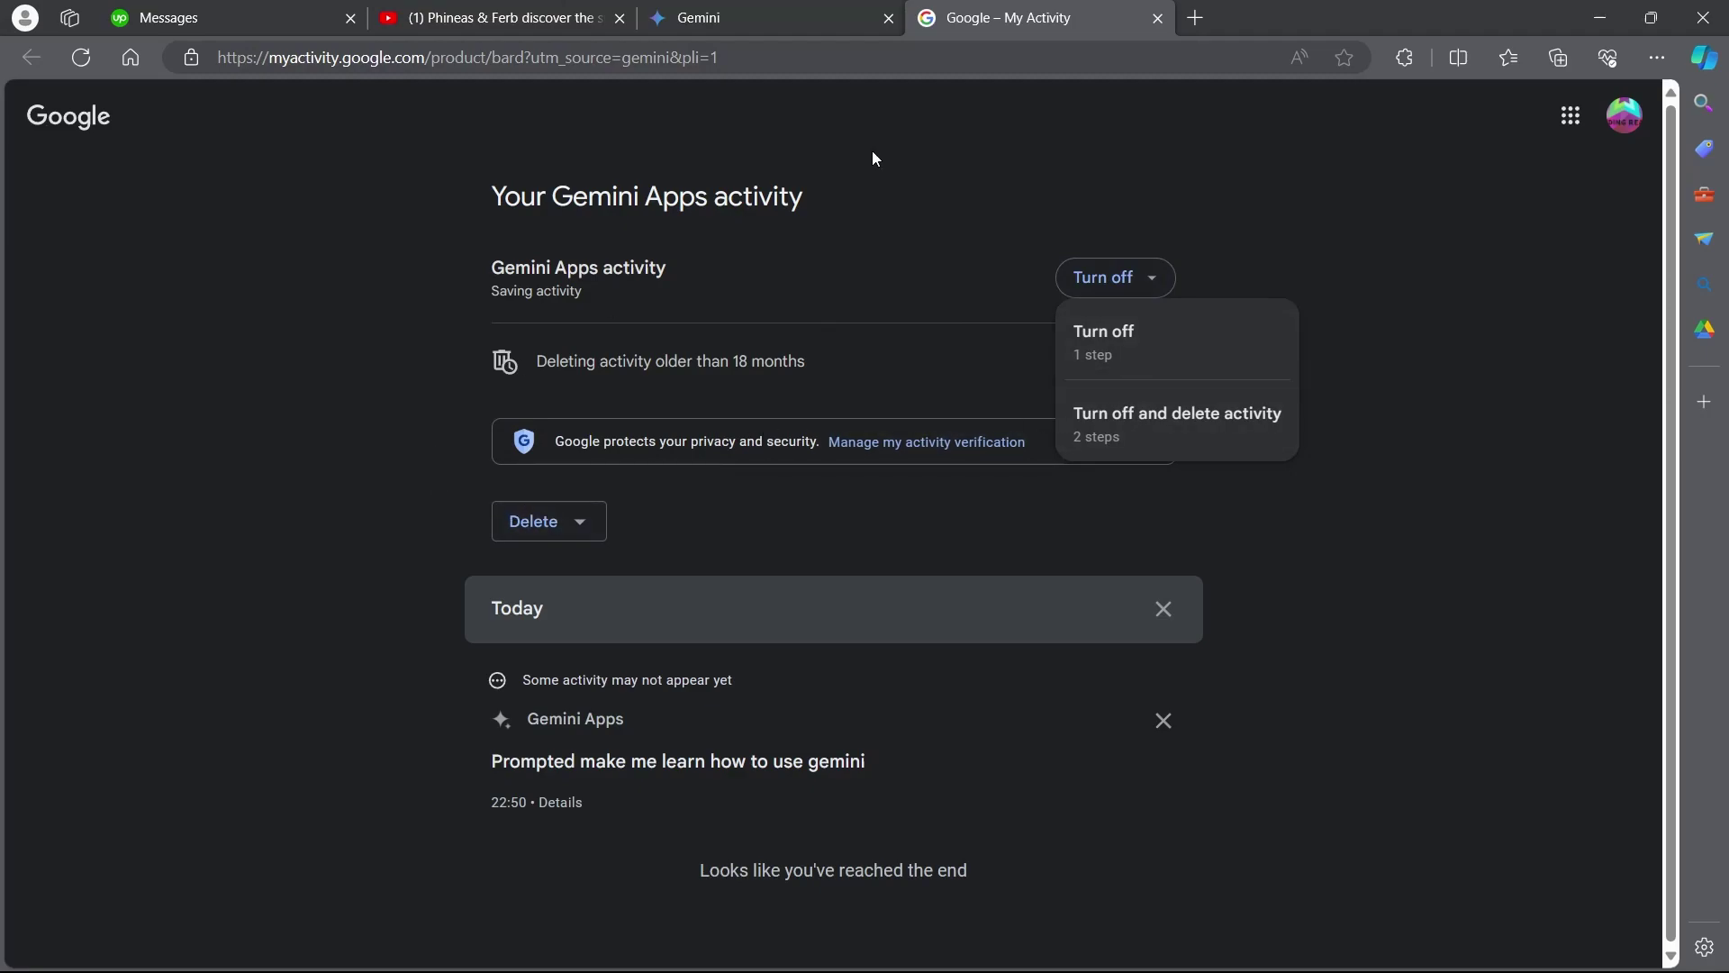
pyautogui.click(1157, 18)
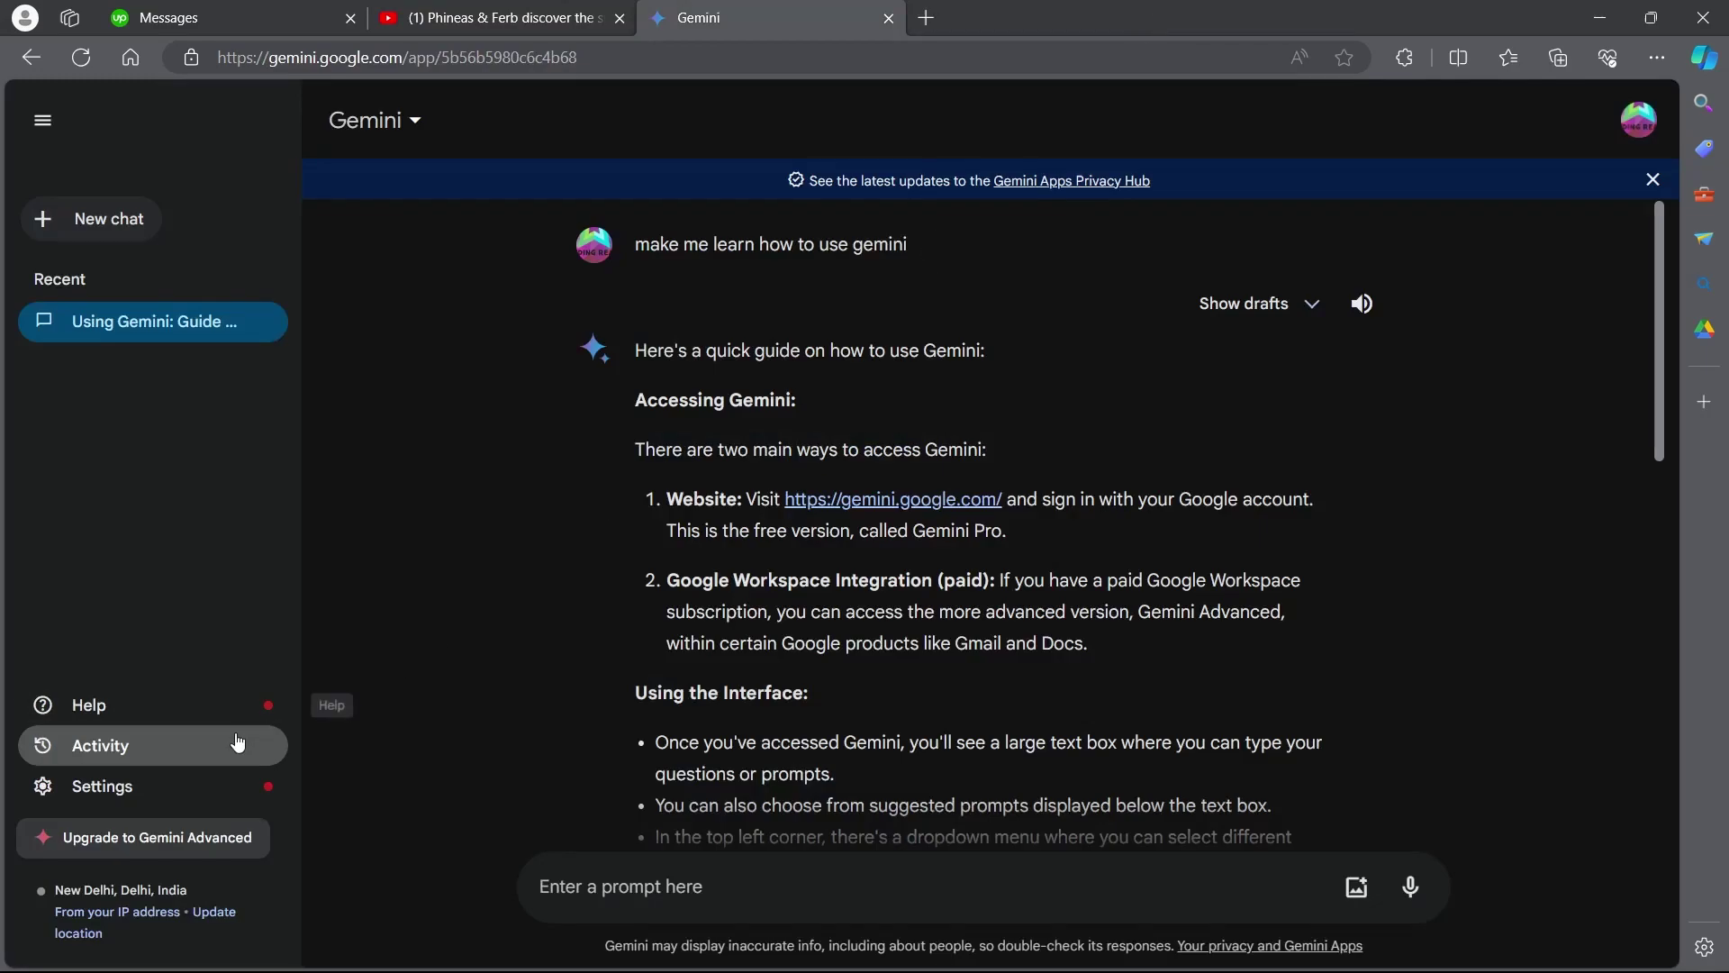
pyautogui.click(148, 789)
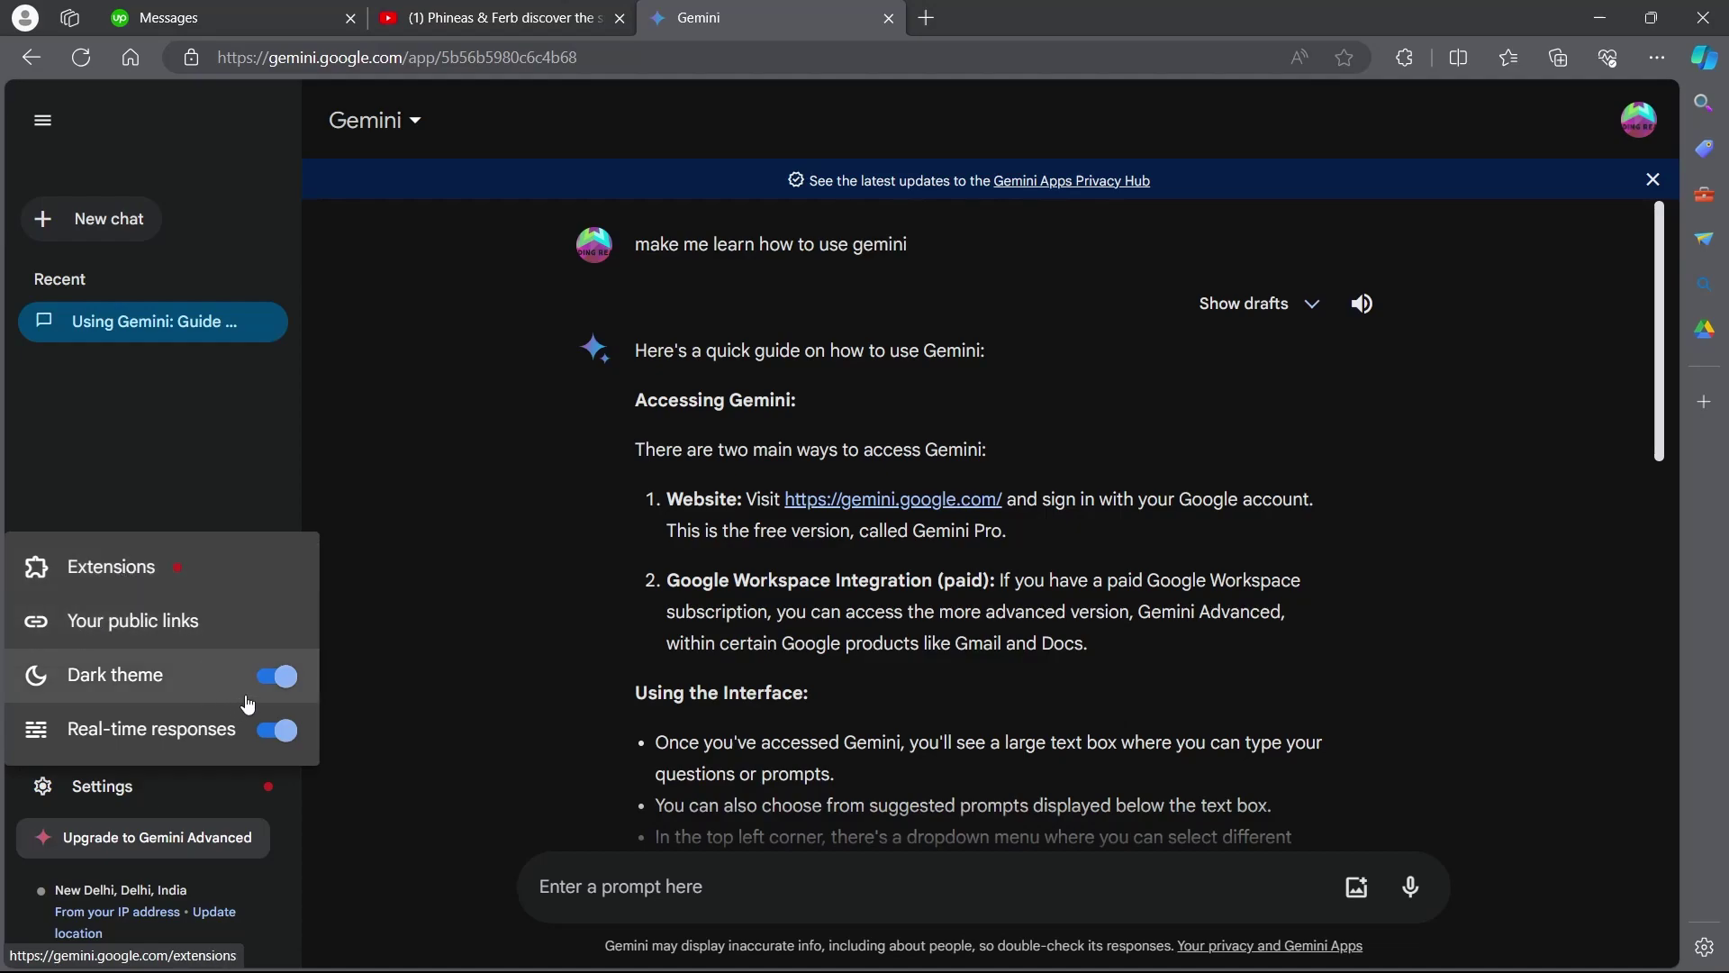
pyautogui.click(274, 675)
pyautogui.click(275, 677)
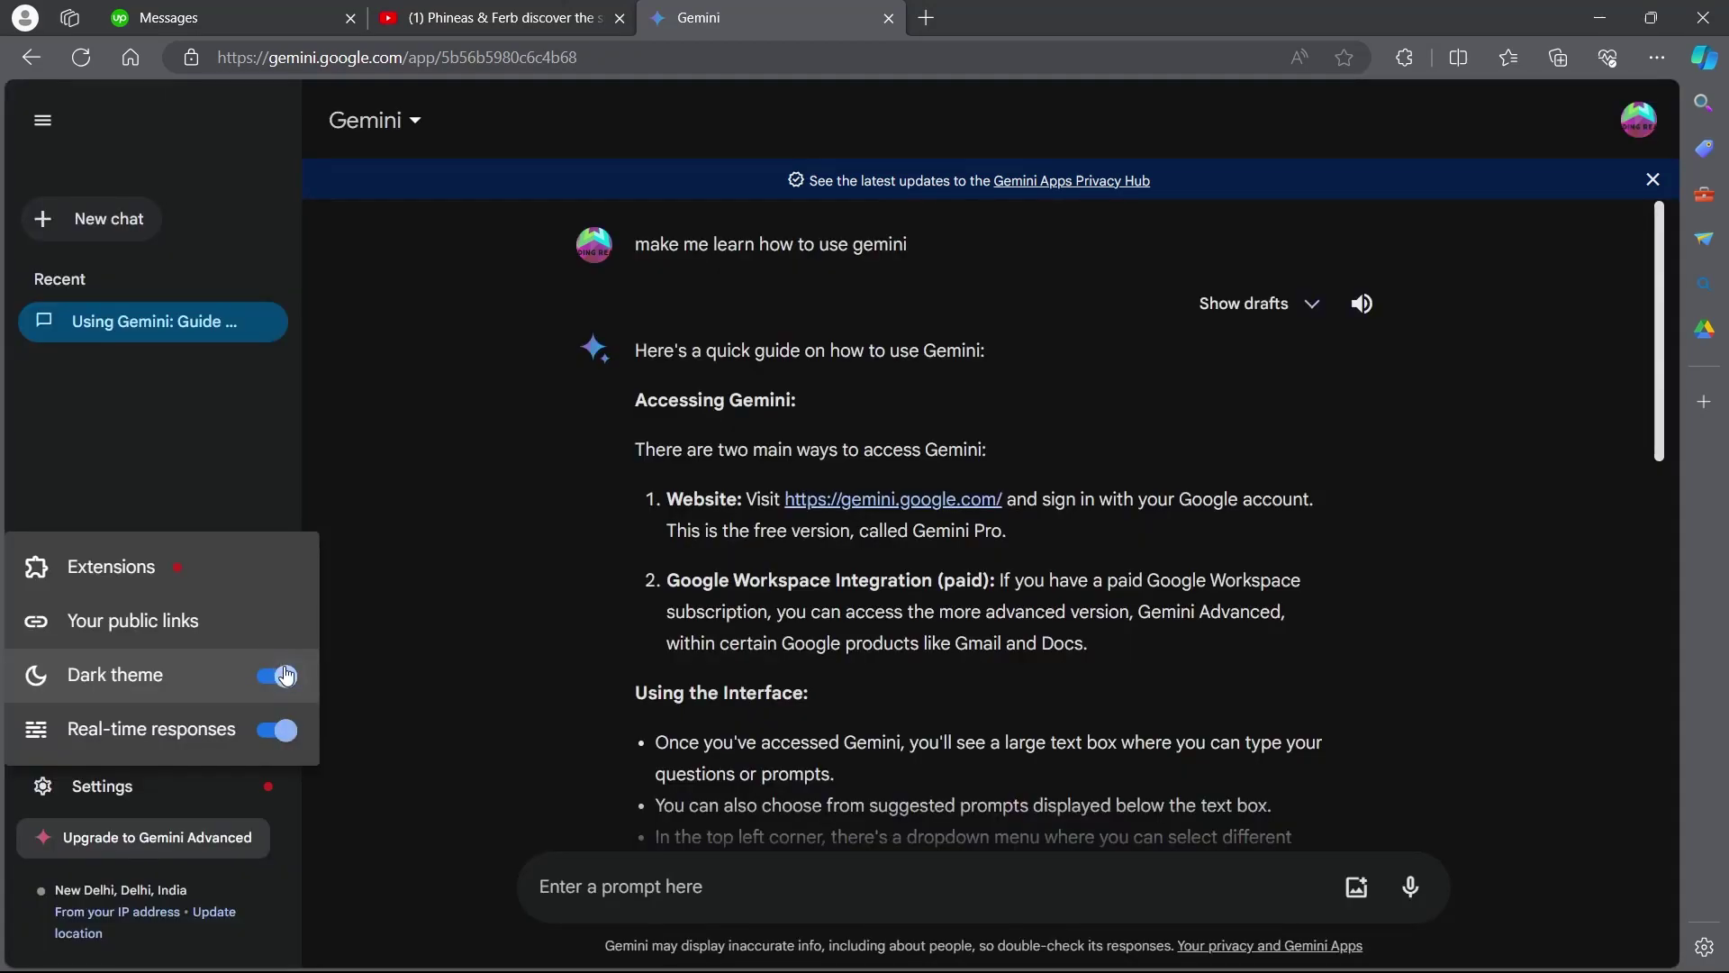
pyautogui.click(286, 675)
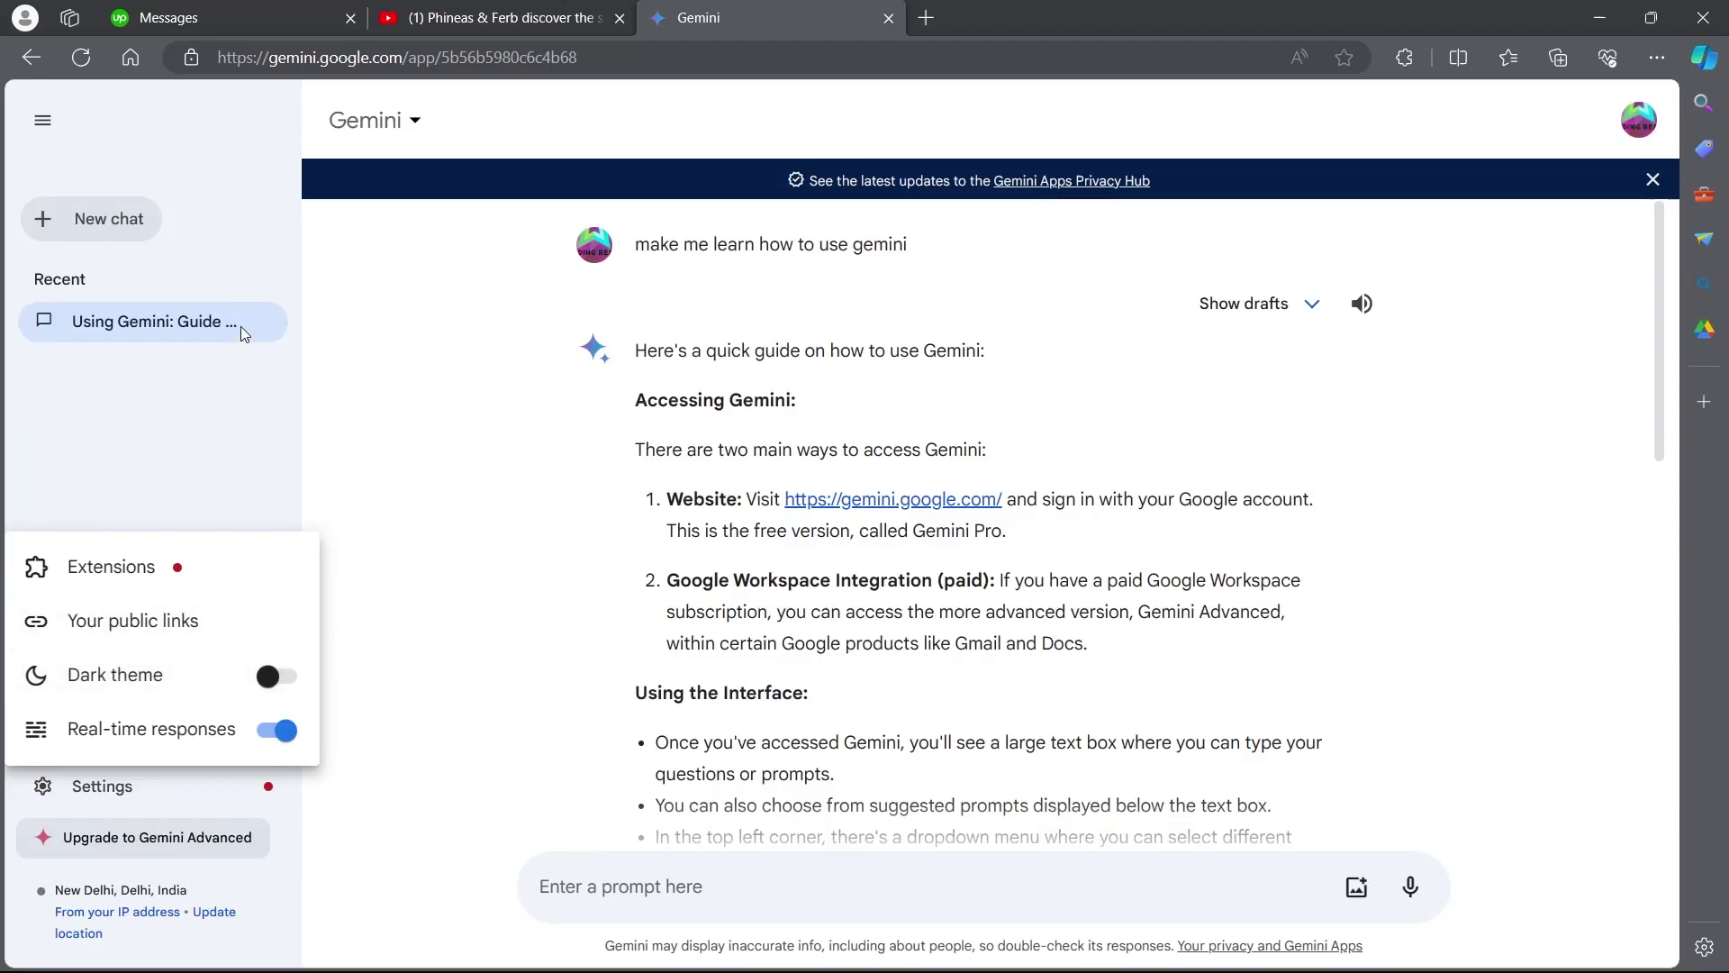
pyautogui.click(278, 683)
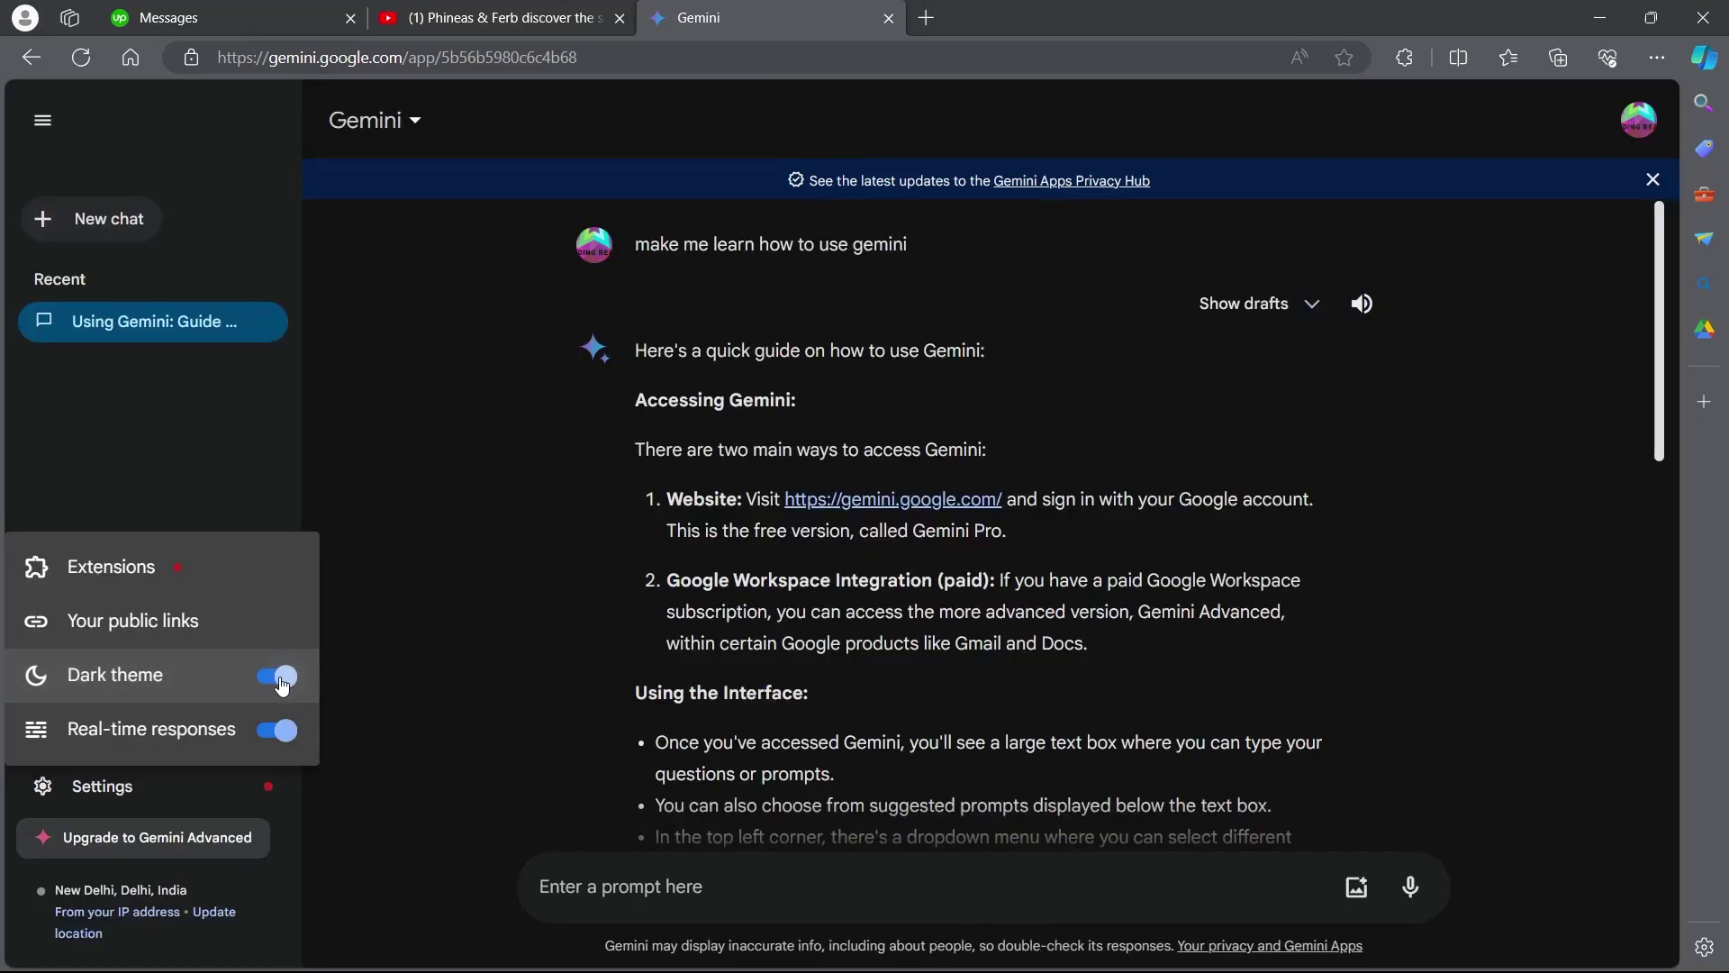
pyautogui.click(290, 732)
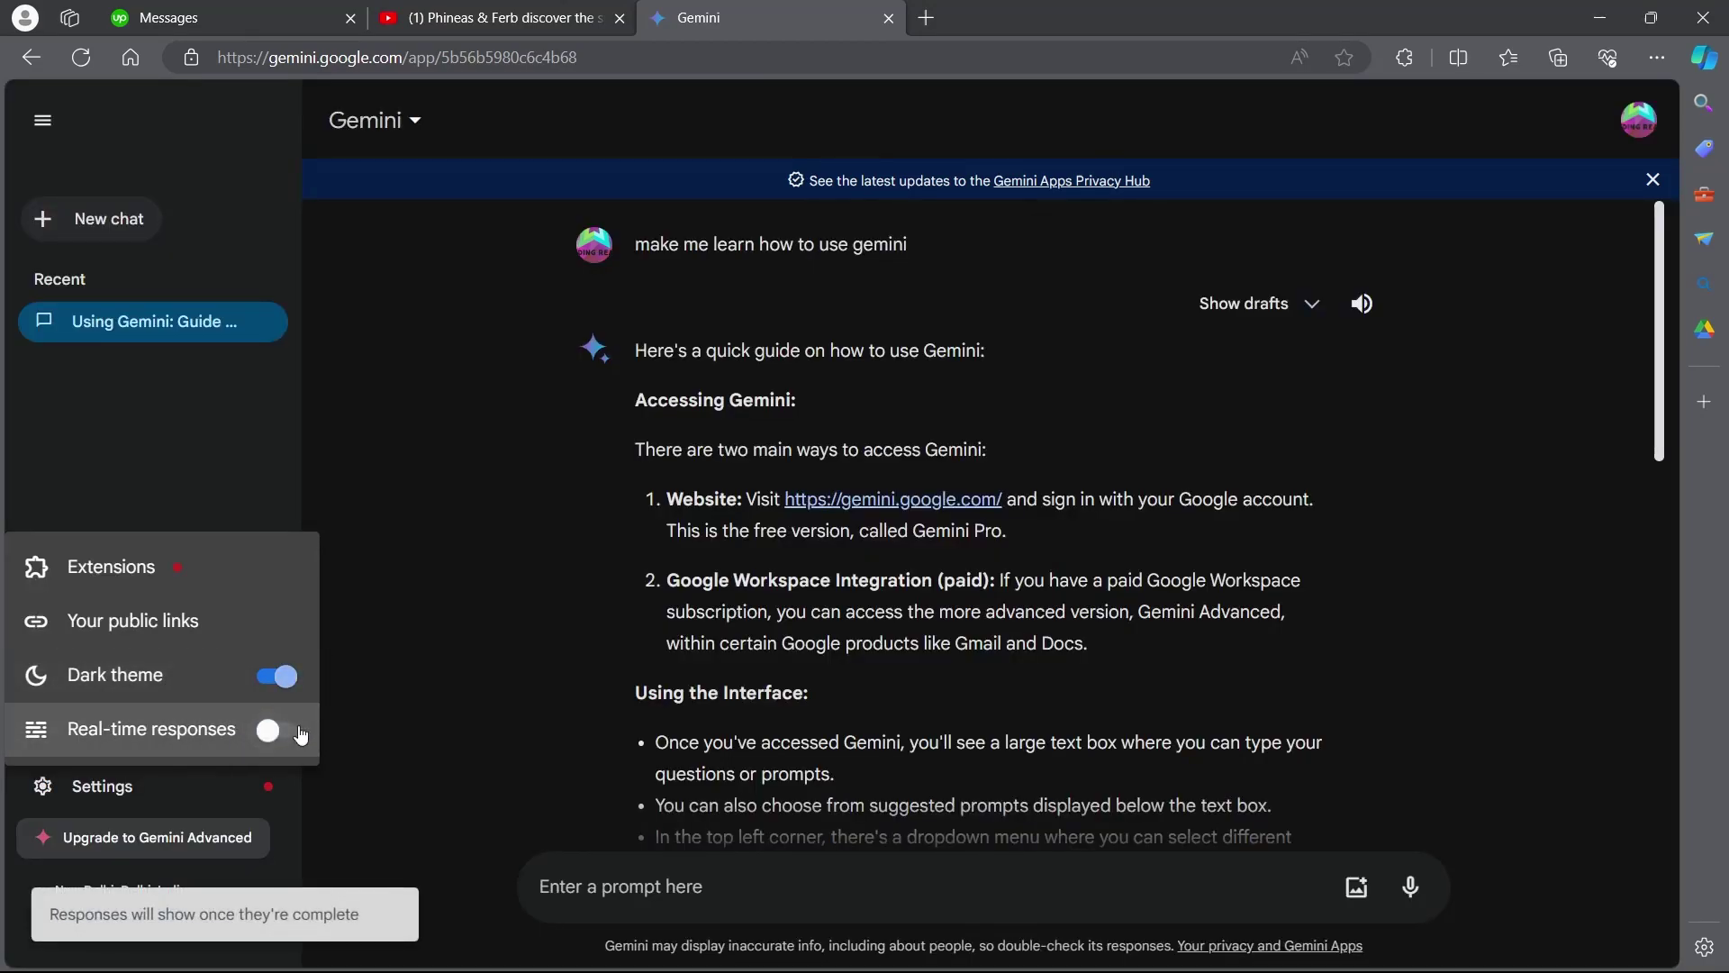
pyautogui.click(290, 733)
pyautogui.click(517, 397)
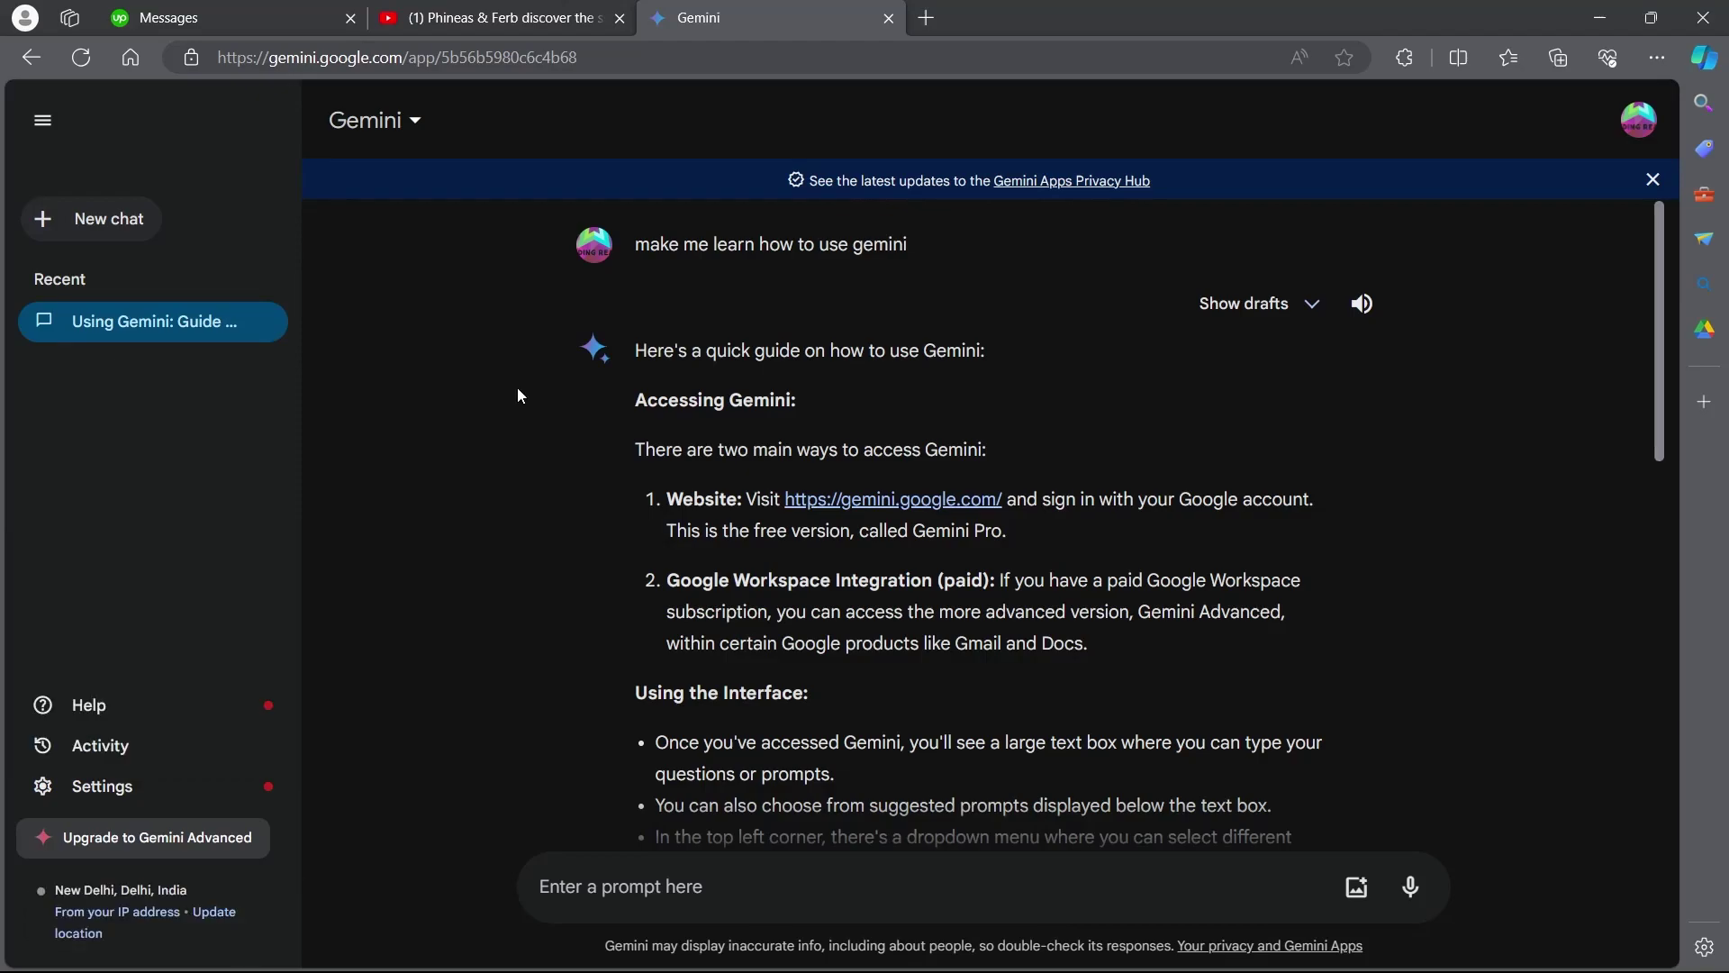
pyautogui.middleClick(518, 389)
pyautogui.click(934, 244)
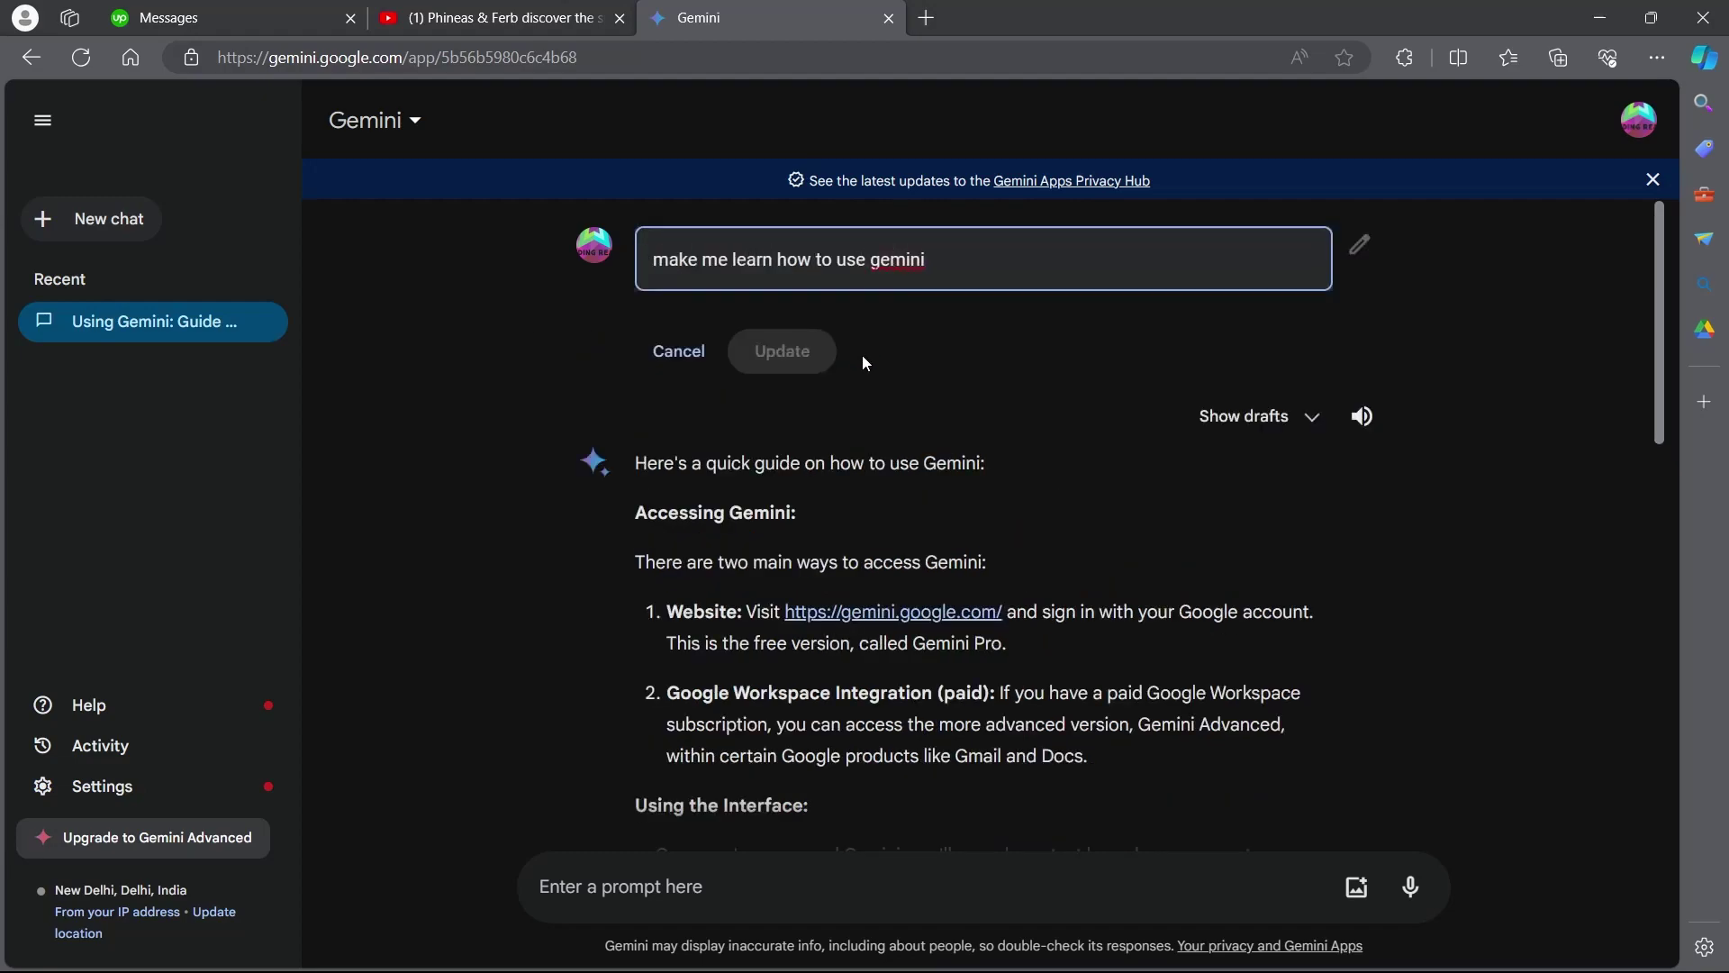
pyautogui.click(682, 352)
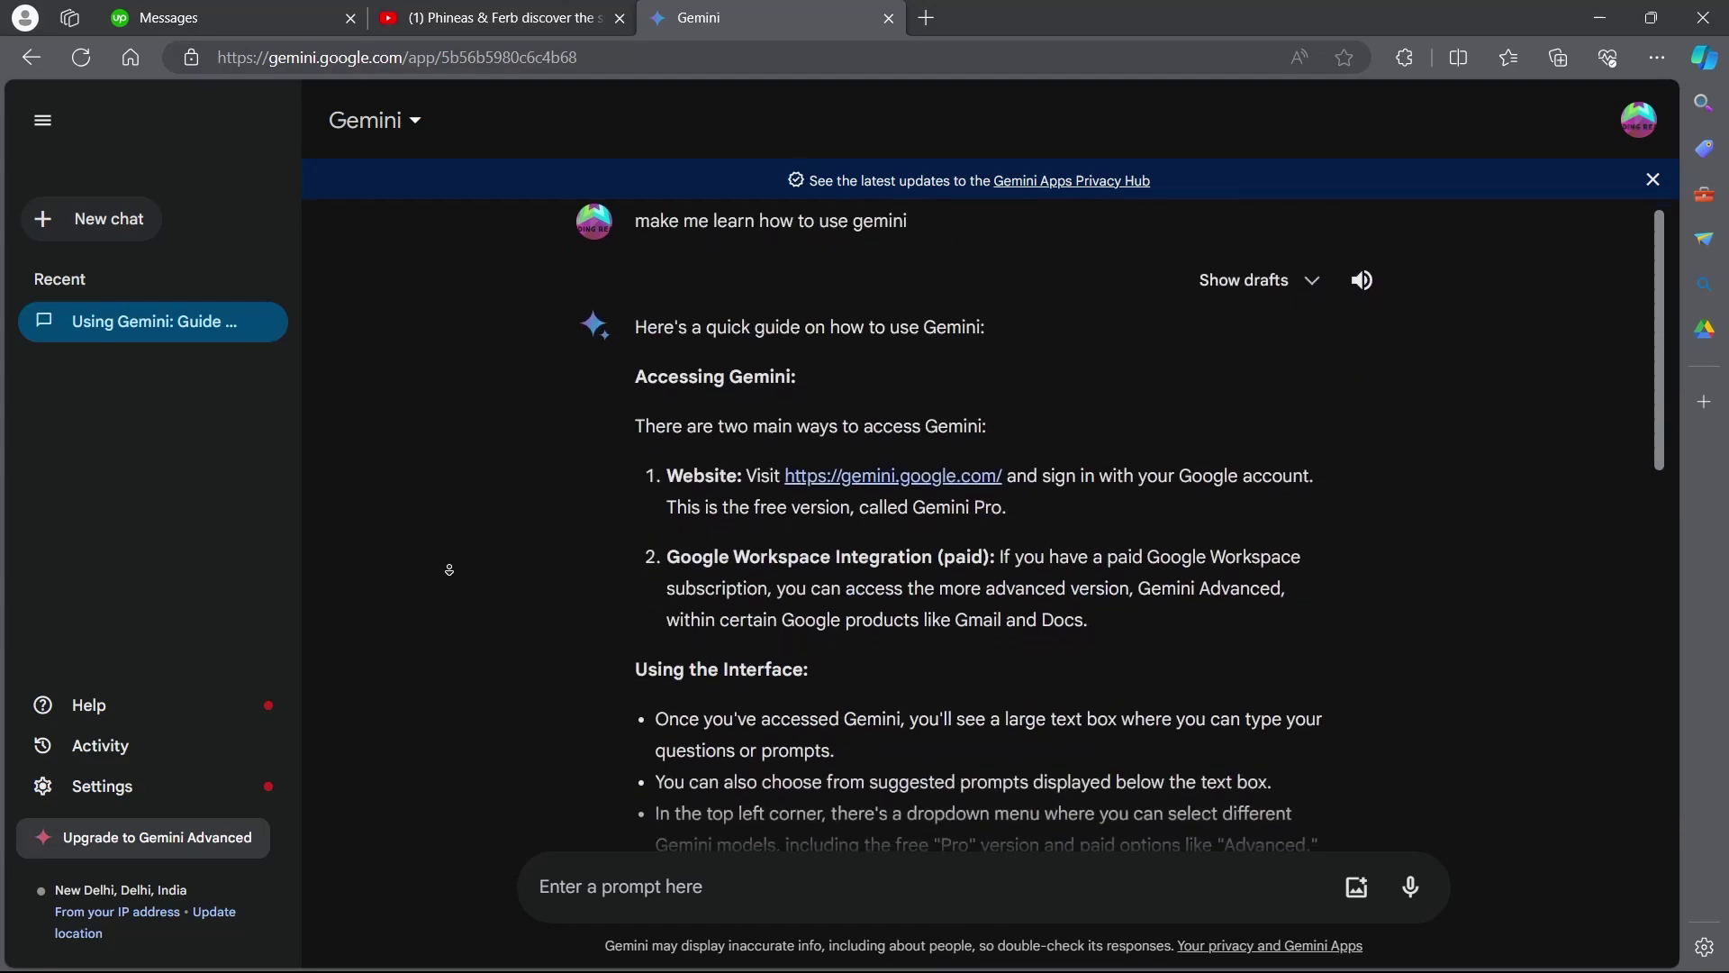
pyautogui.scroll(-10, 456, 571)
pyautogui.scroll(-2, 455, 570)
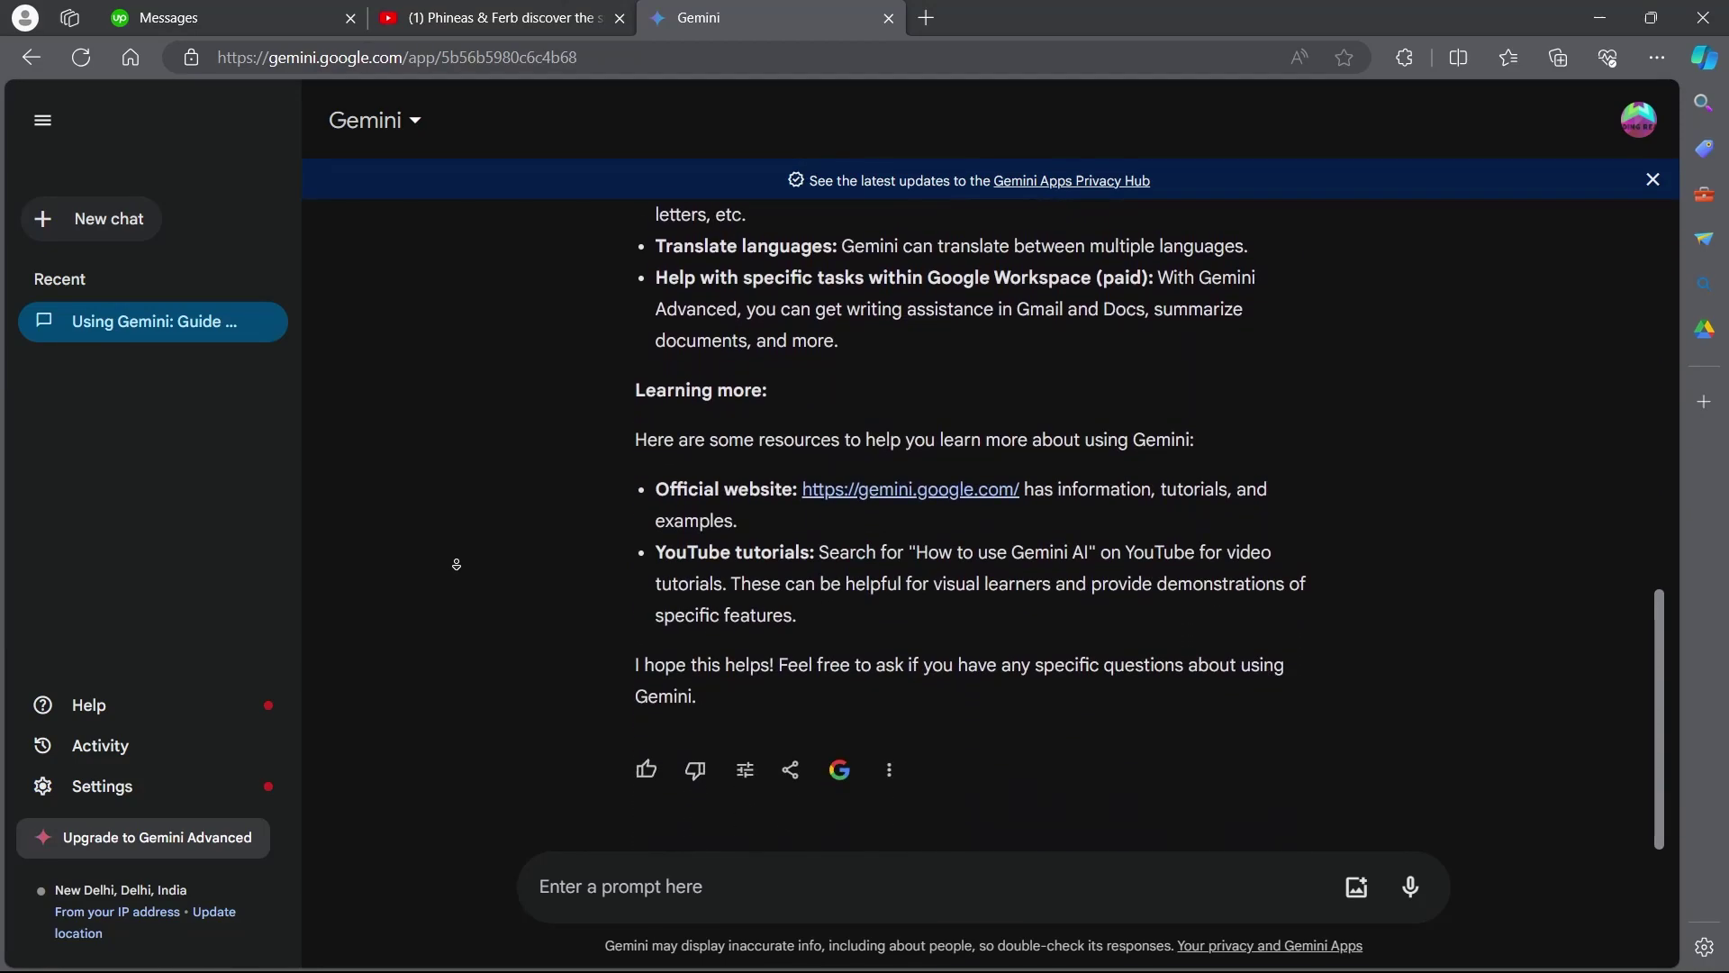
pyautogui.scroll(6, 458, 549)
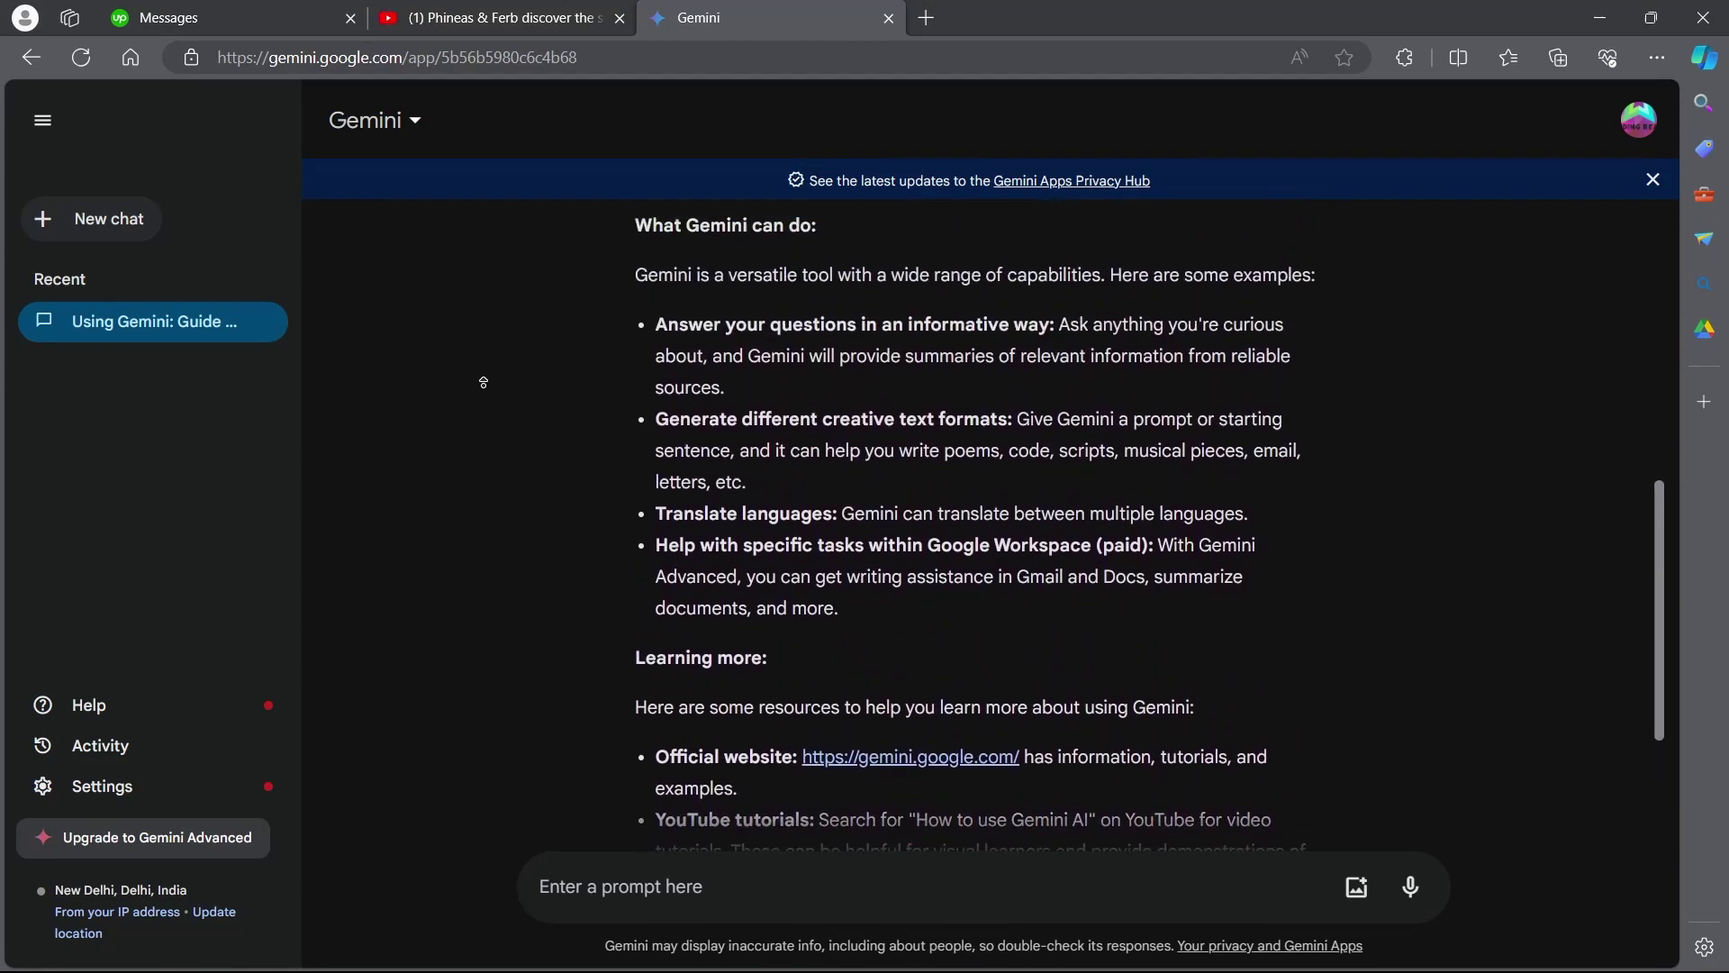
pyautogui.scroll(-6, 539, 684)
pyautogui.click(616, 878)
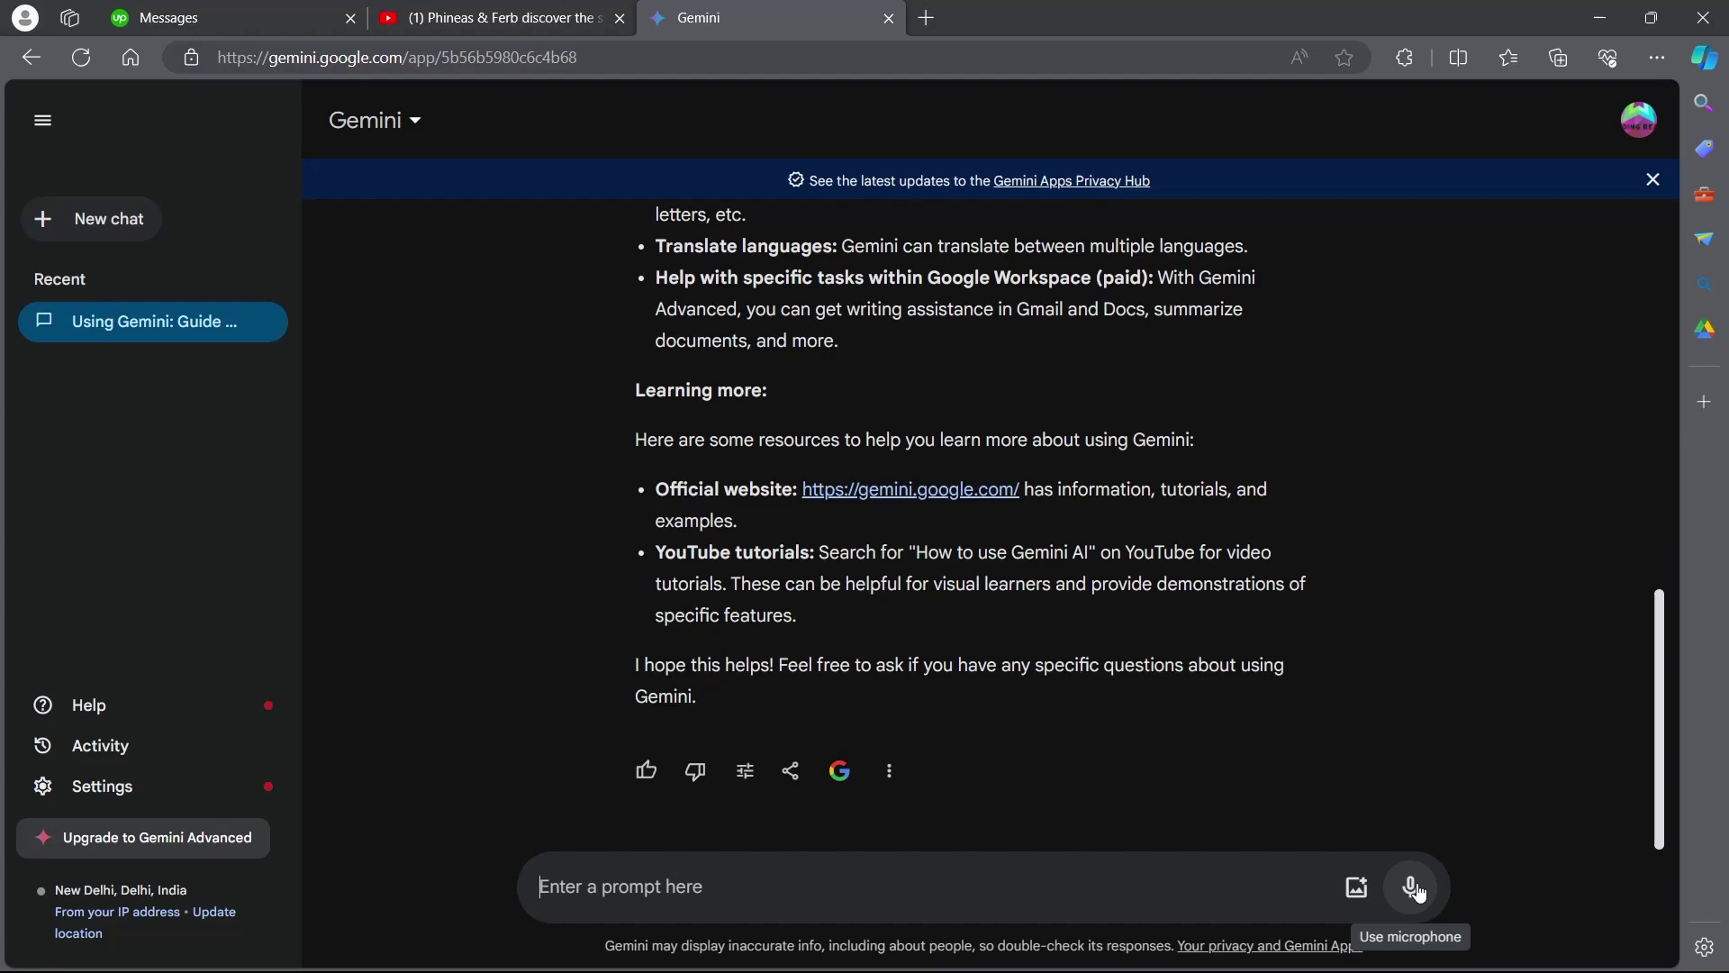
pyautogui.click(1356, 889)
pyautogui.click(998, 640)
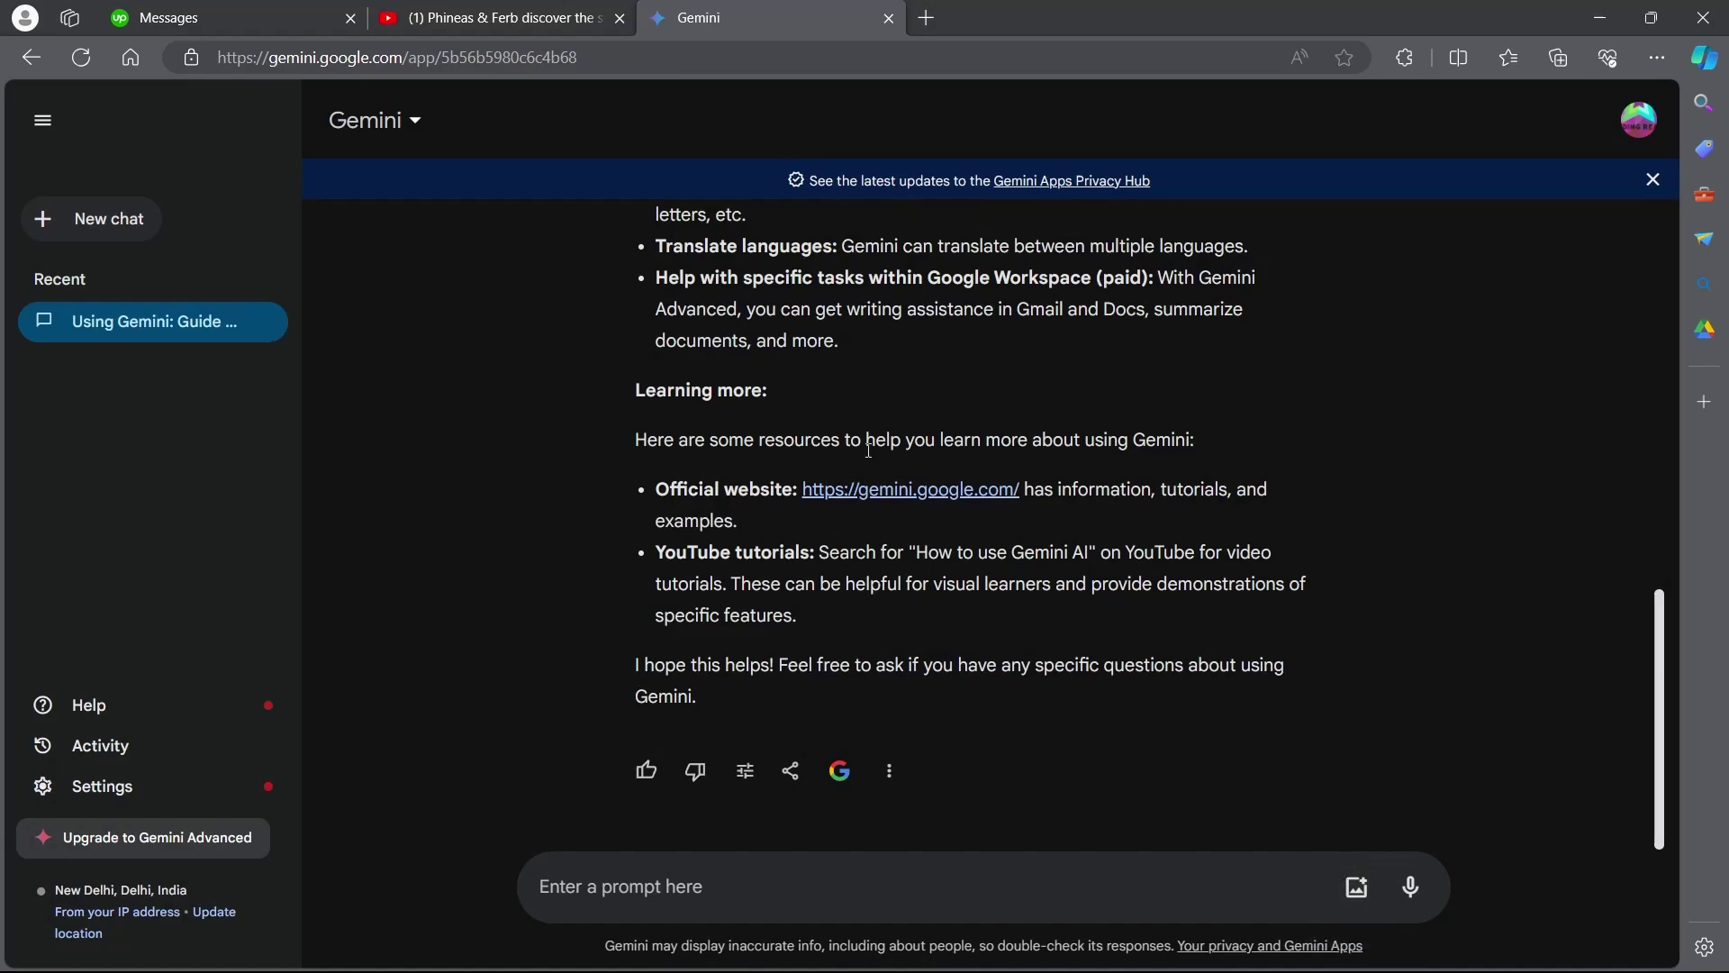
pyautogui.middleClick(556, 719)
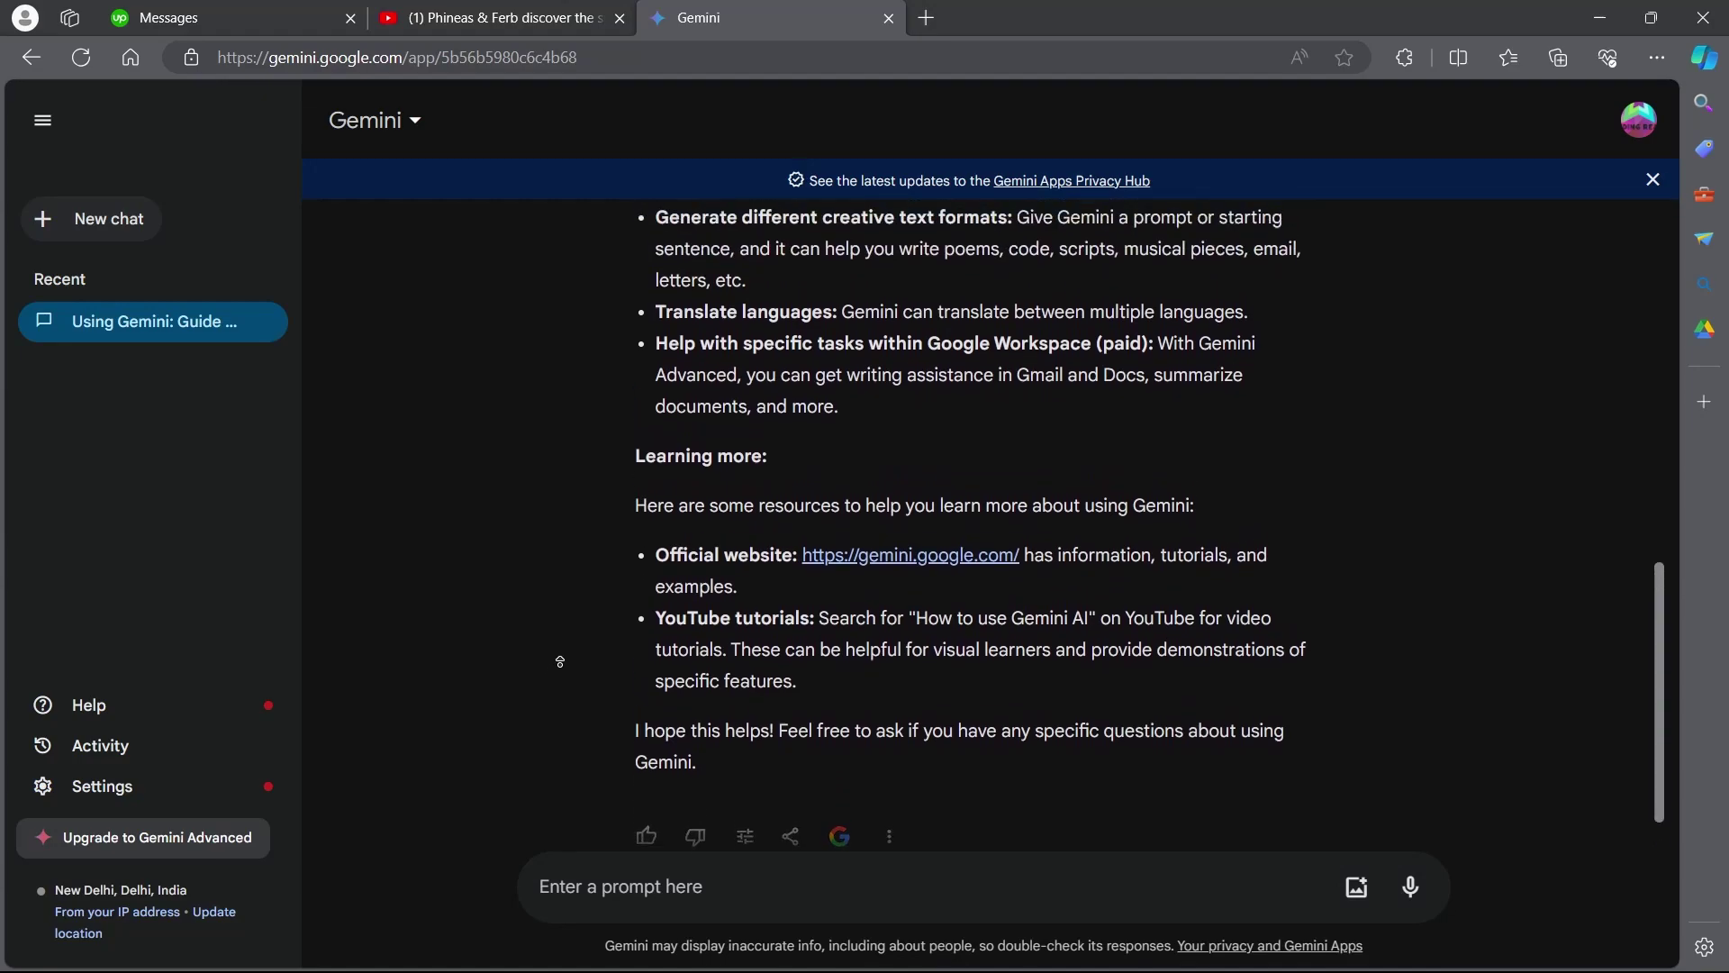